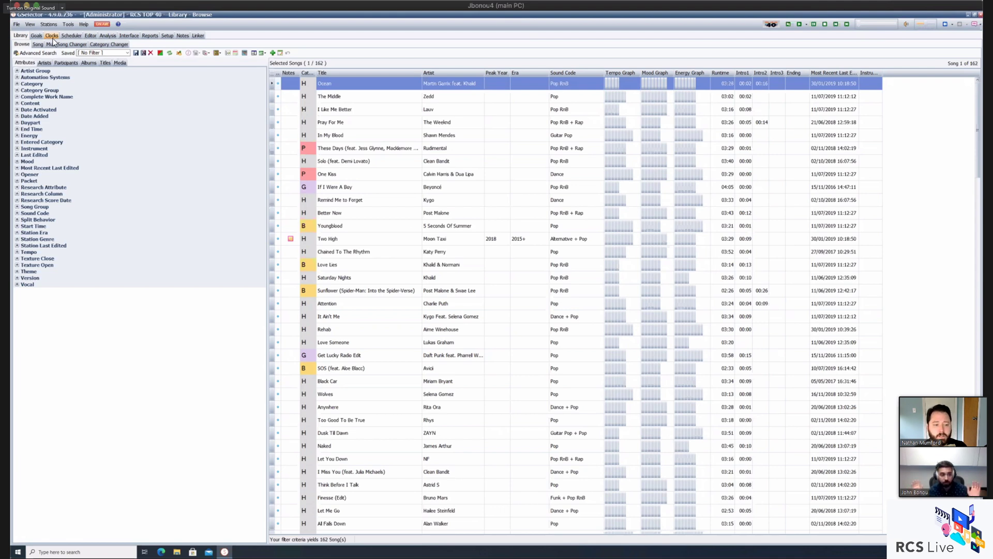
- Open the clock assignments and examine which clocks fill the Default grid's hours, including Monday at midnight
click(52, 36)
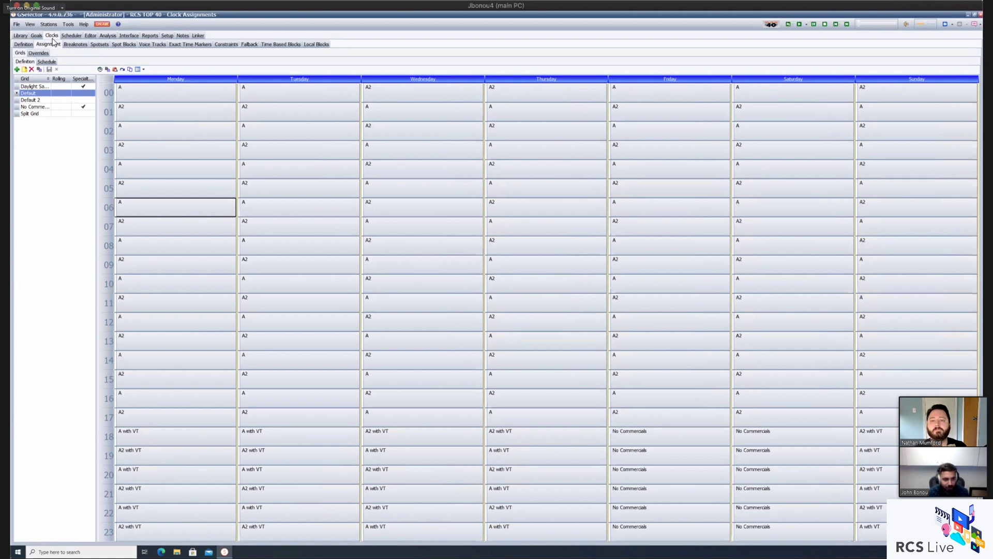
mouse_move(662, 506)
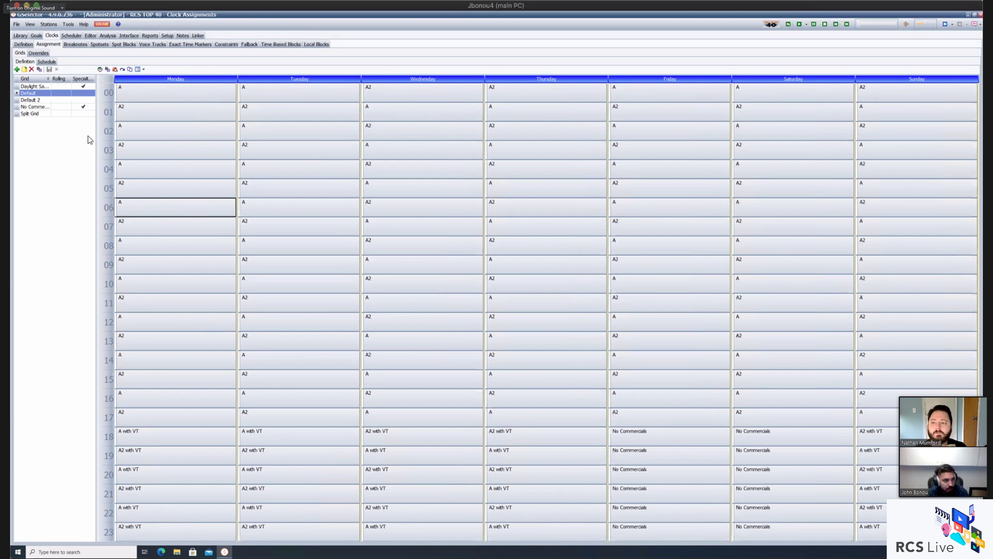
mouse_move(147, 96)
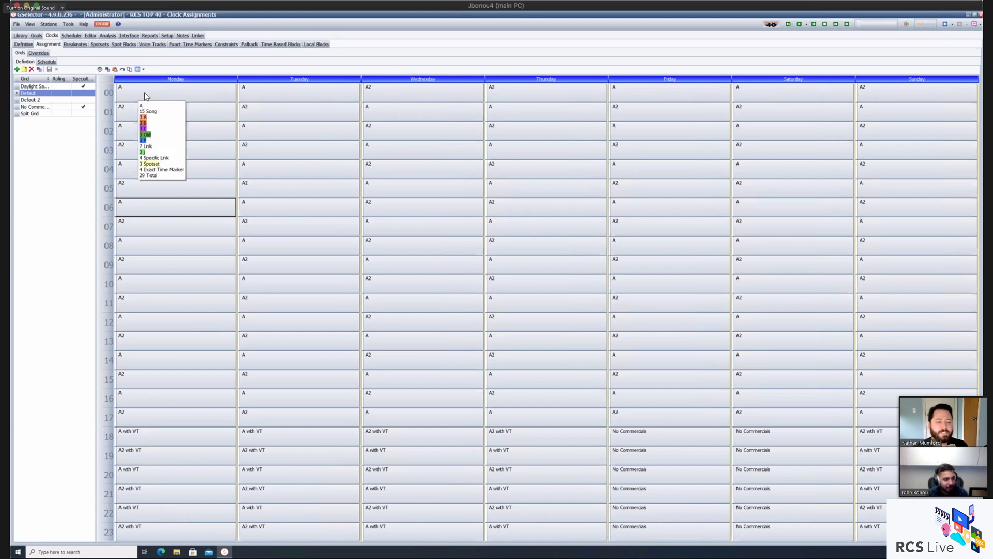
mouse_move(243, 234)
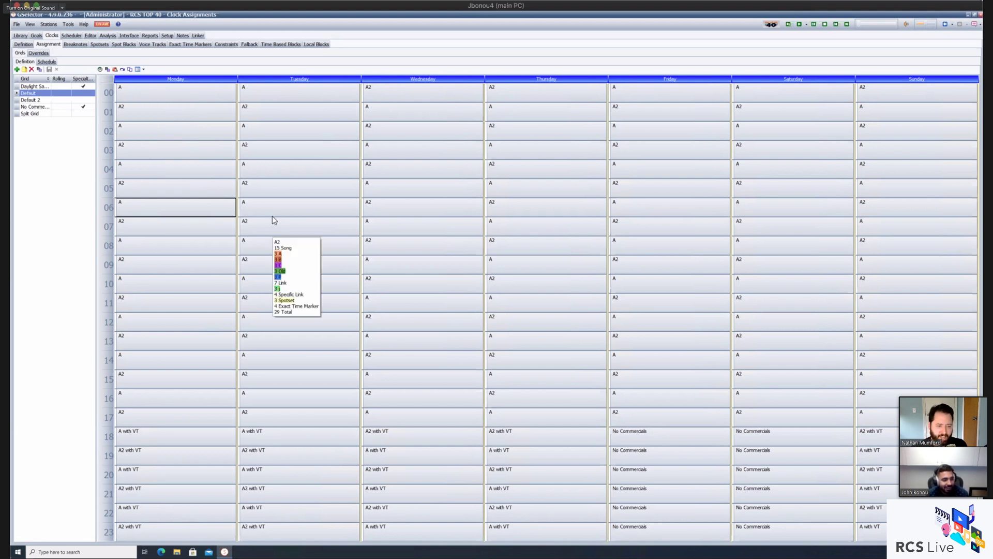
mouse_move(273, 214)
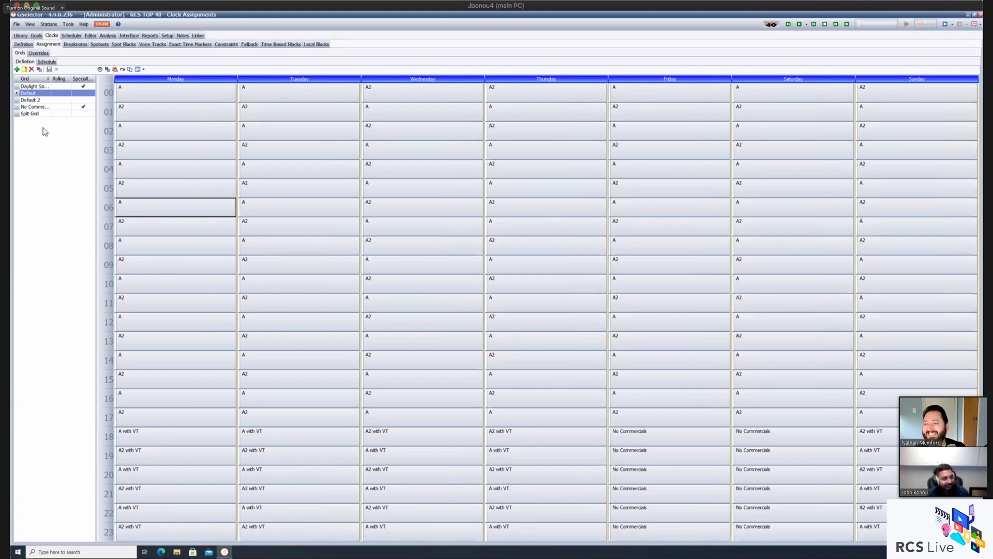
click(153, 116)
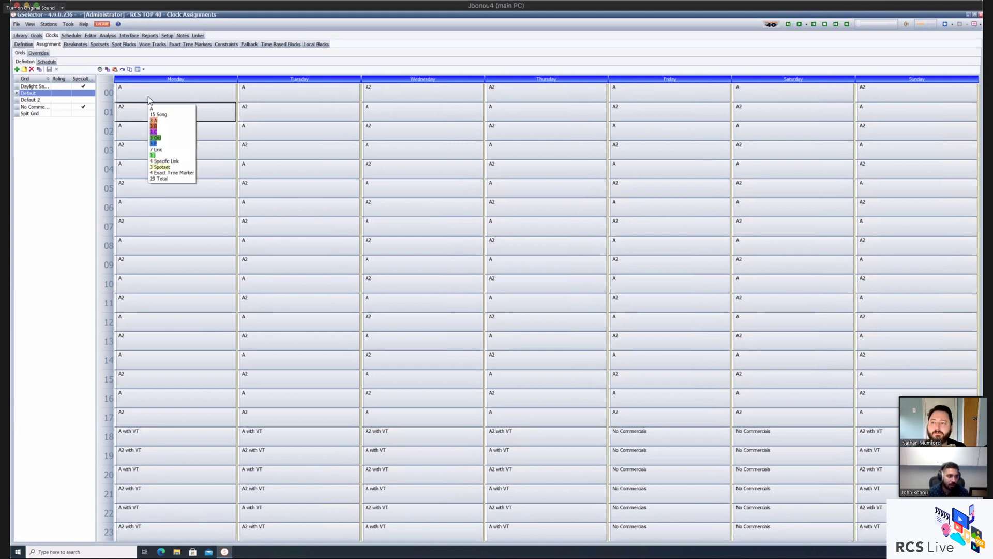
click(167, 98)
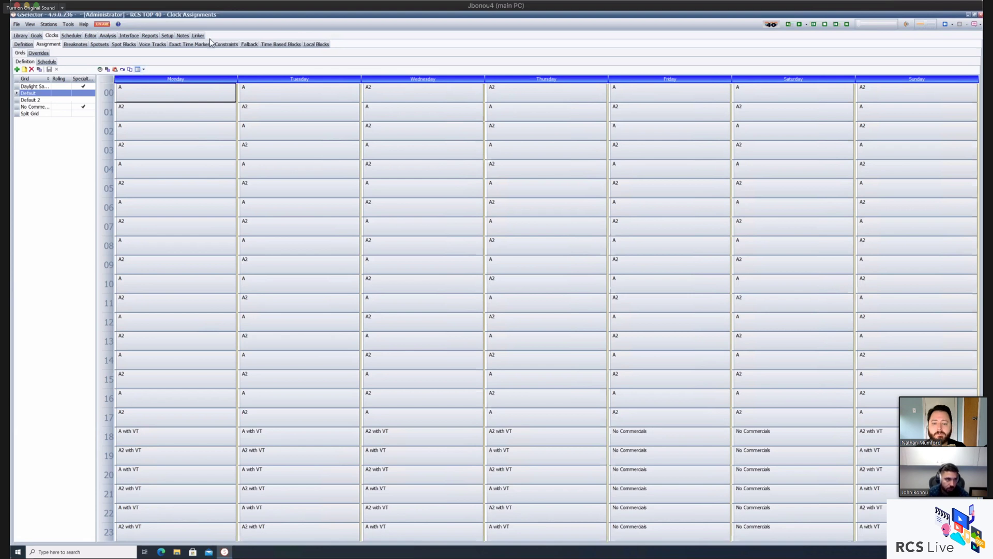
- Try the 1-minute interval on the assignment grid, settle on 10 minutes and look over the hours down to 23
click(144, 70)
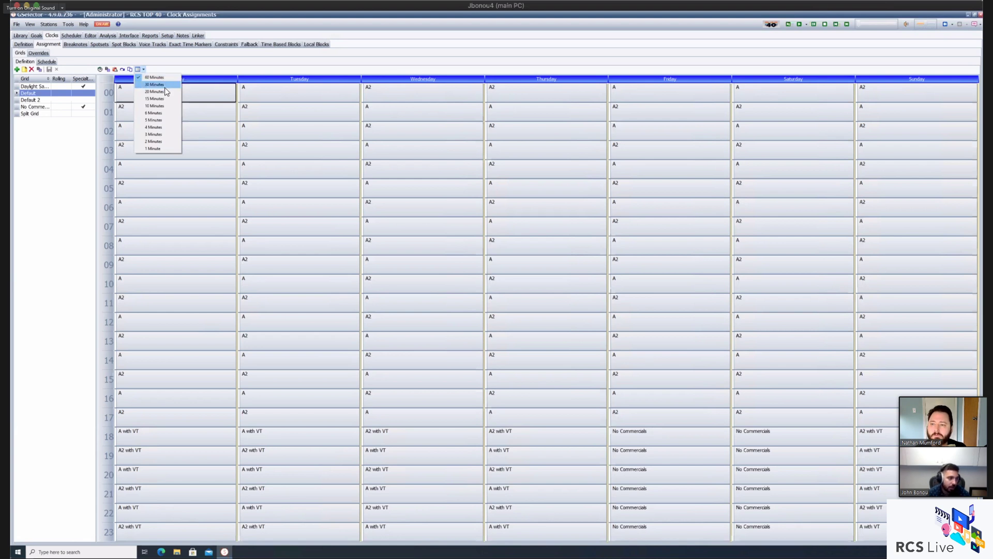
click(158, 148)
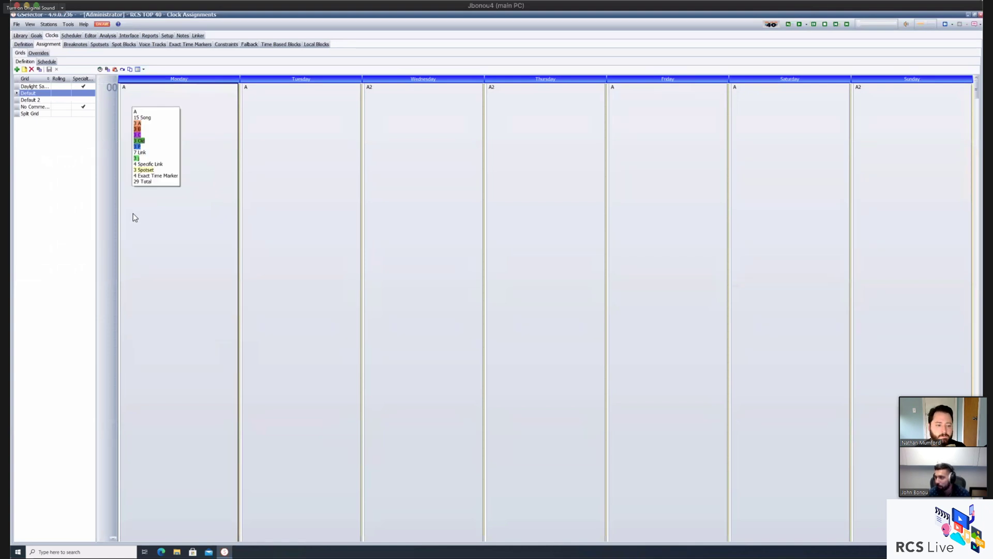
click(142, 69)
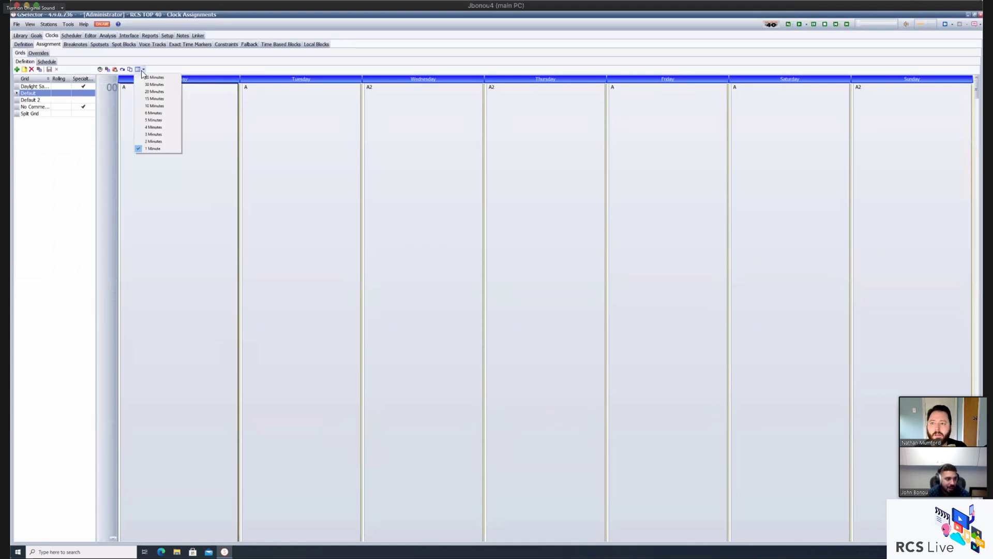
click(157, 105)
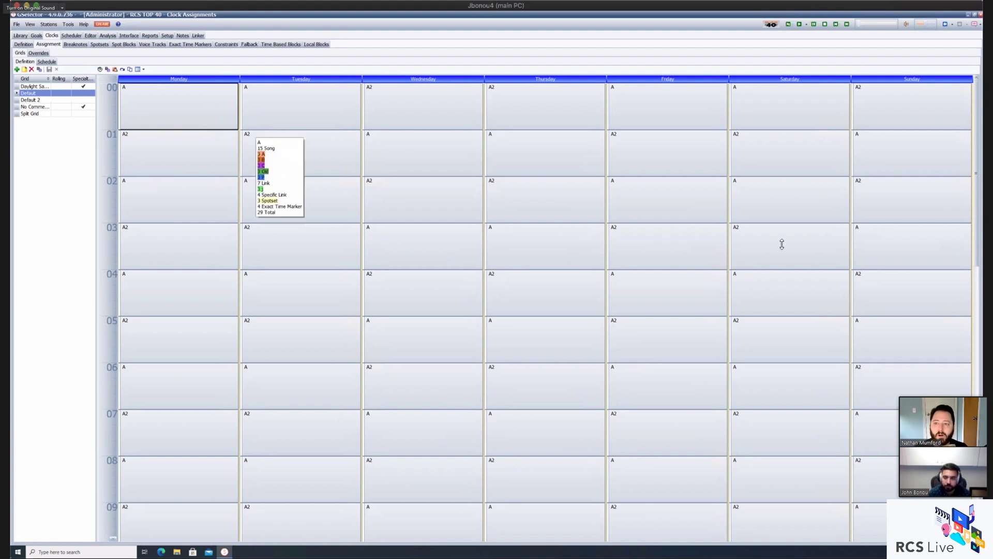
scroll(937, 176, down, 1)
drag(976, 178, 976, 541)
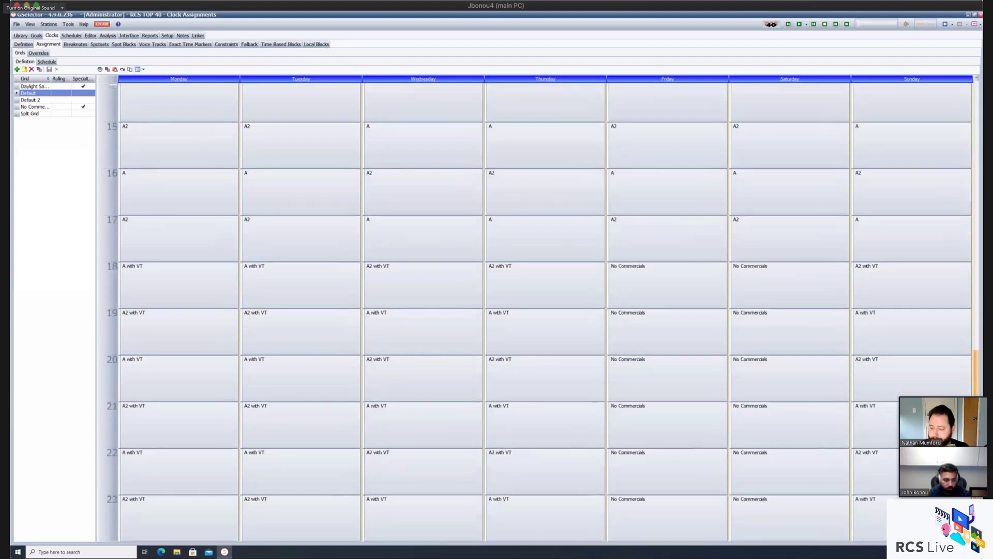
drag(963, 314, 888, 107)
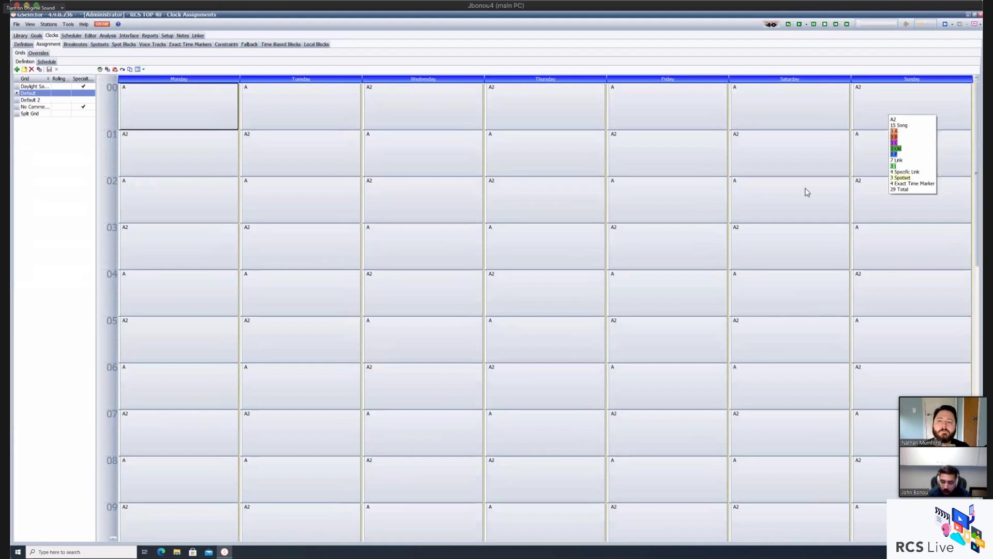
mouse_move(798, 191)
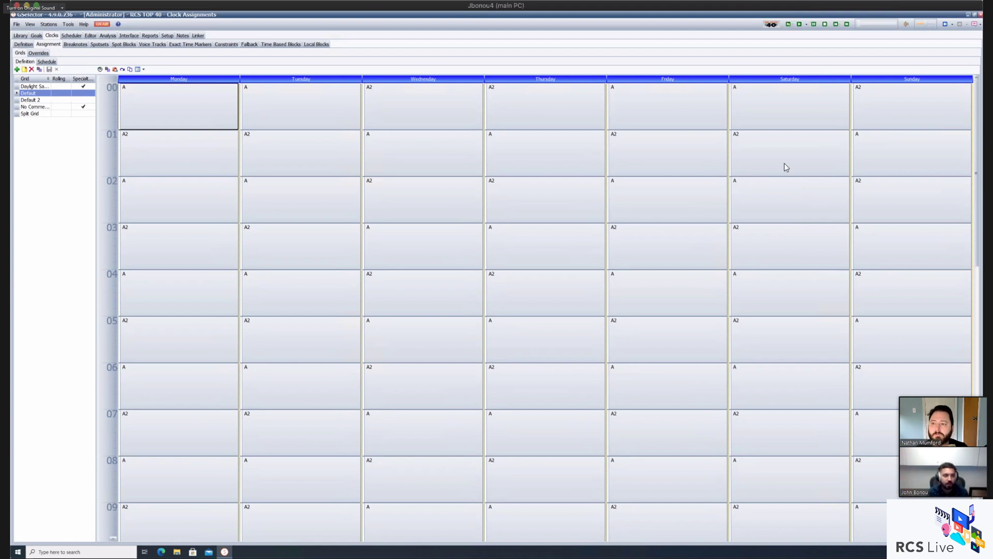
mouse_move(218, 130)
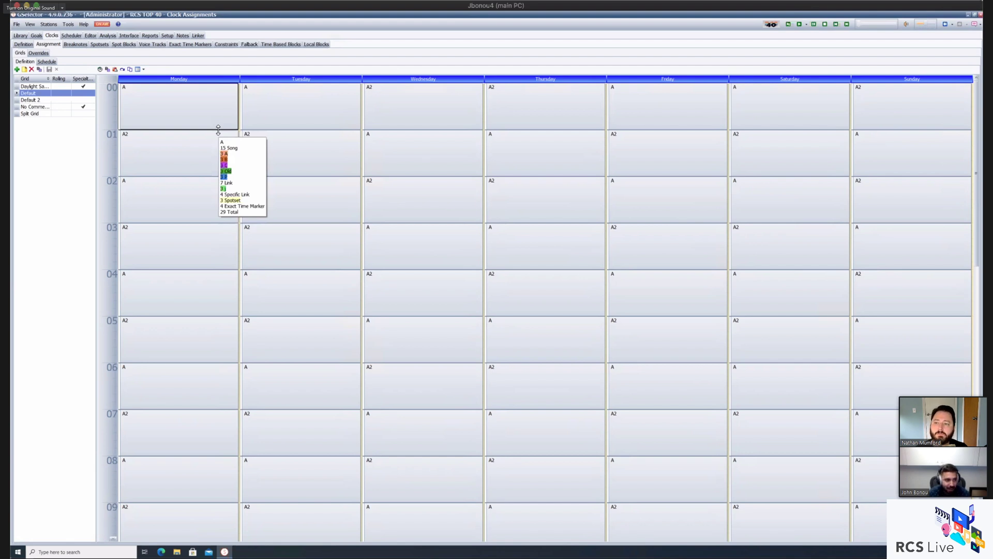
right_click(181, 103)
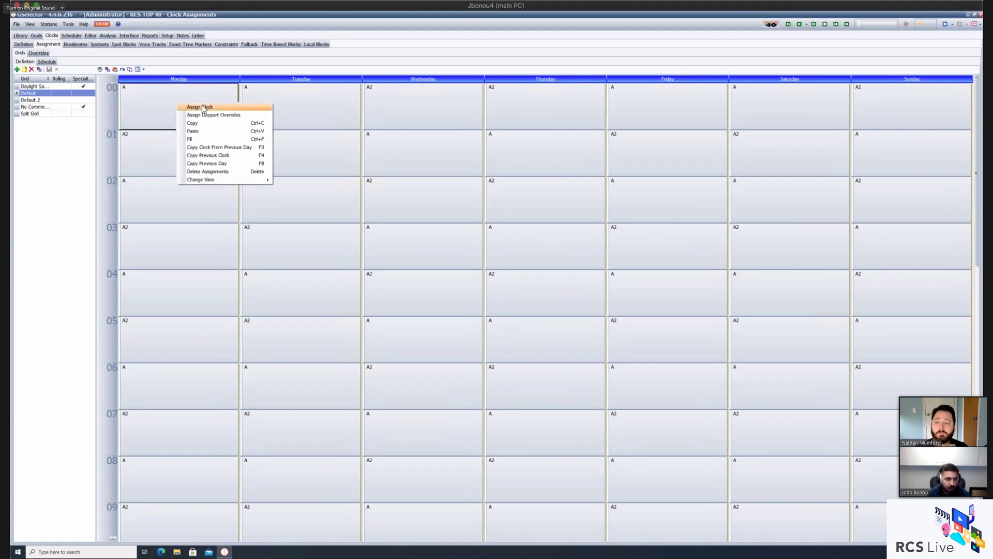
click(146, 105)
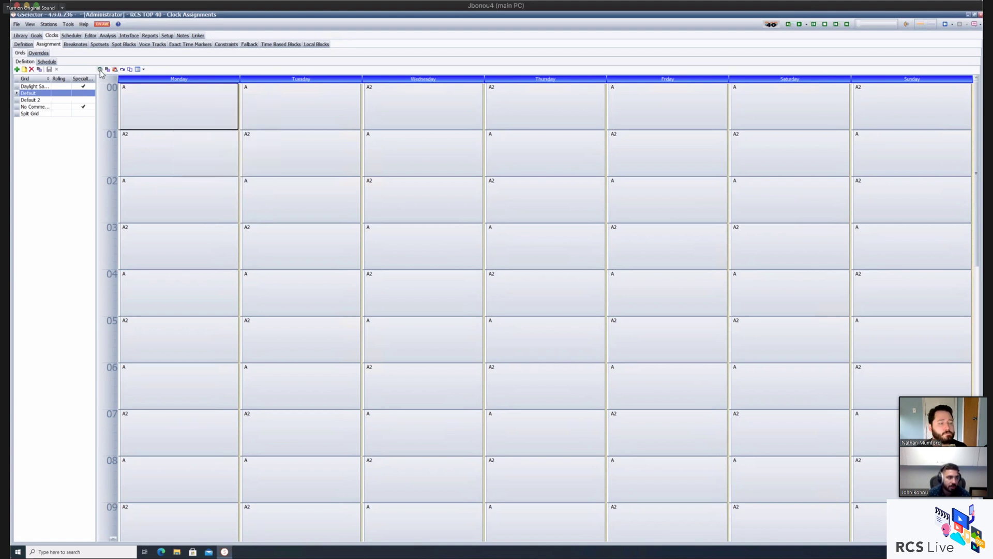
click(100, 69)
key(Escape)
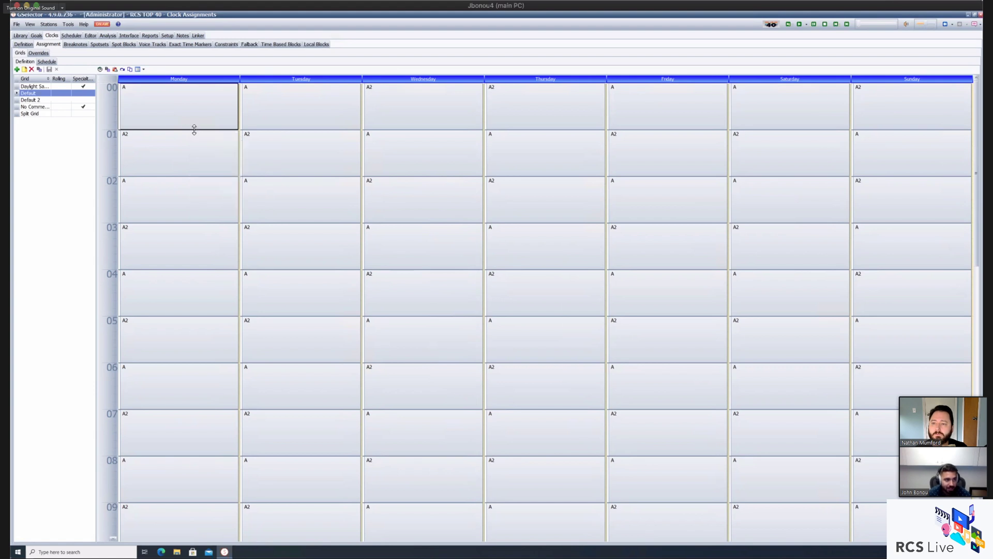
- Stretch Monday's midnight clock A down to 05:00 and shorten it to end at 00:30
drag(196, 182, 192, 317)
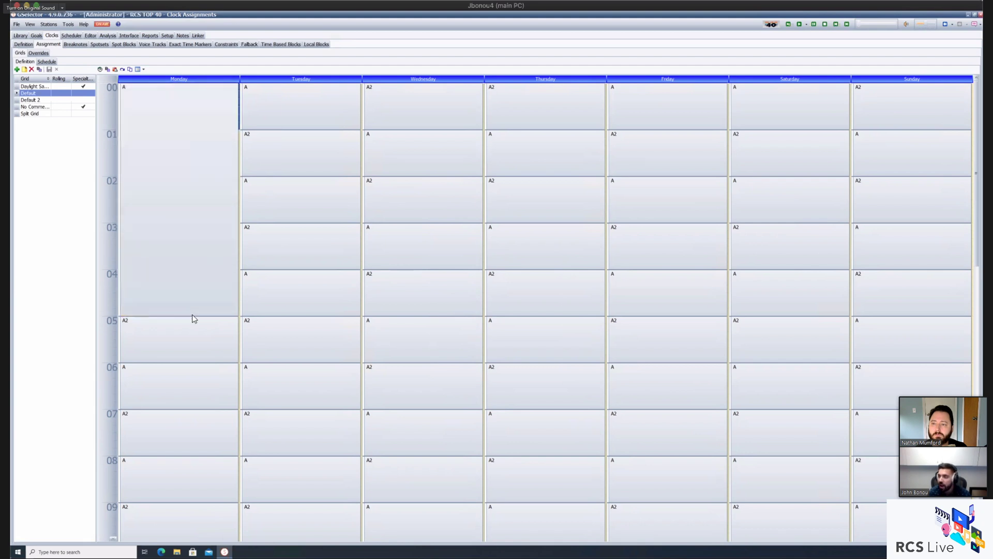
mouse_move(192, 317)
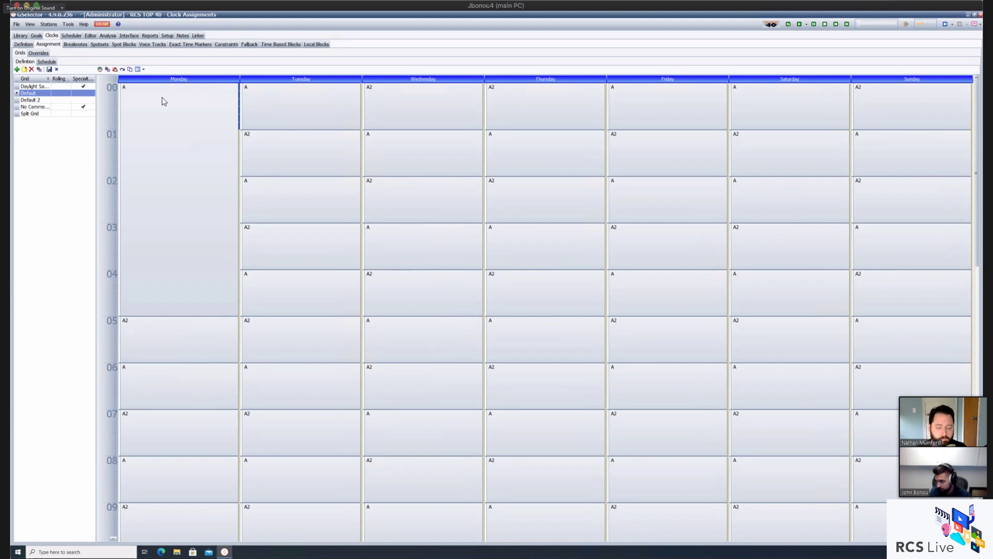
click(199, 312)
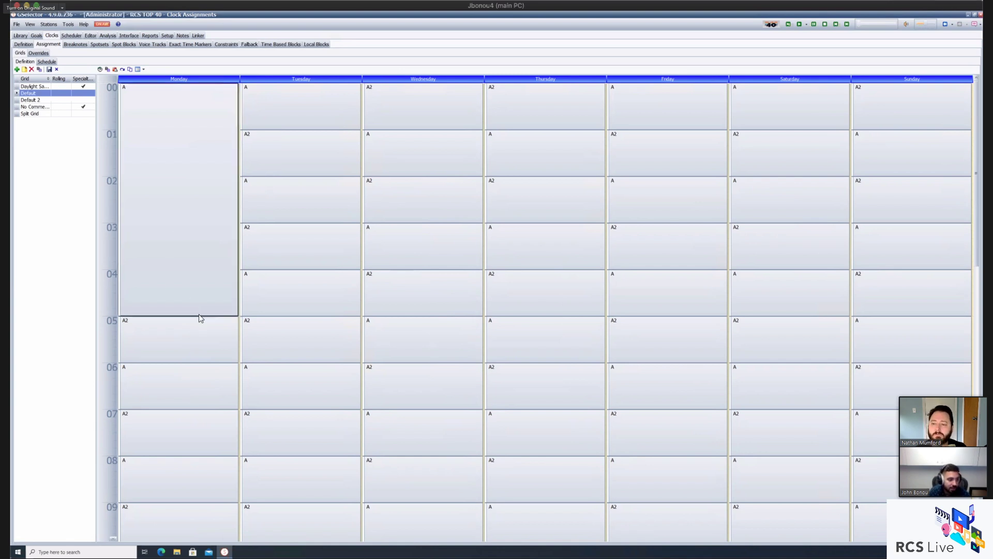
mouse_move(198, 314)
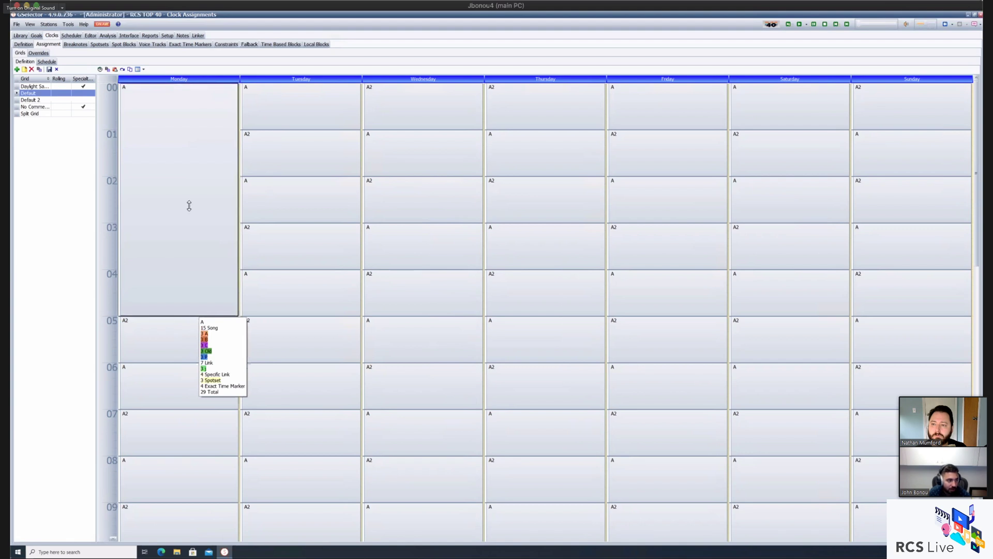
drag(189, 206, 175, 99)
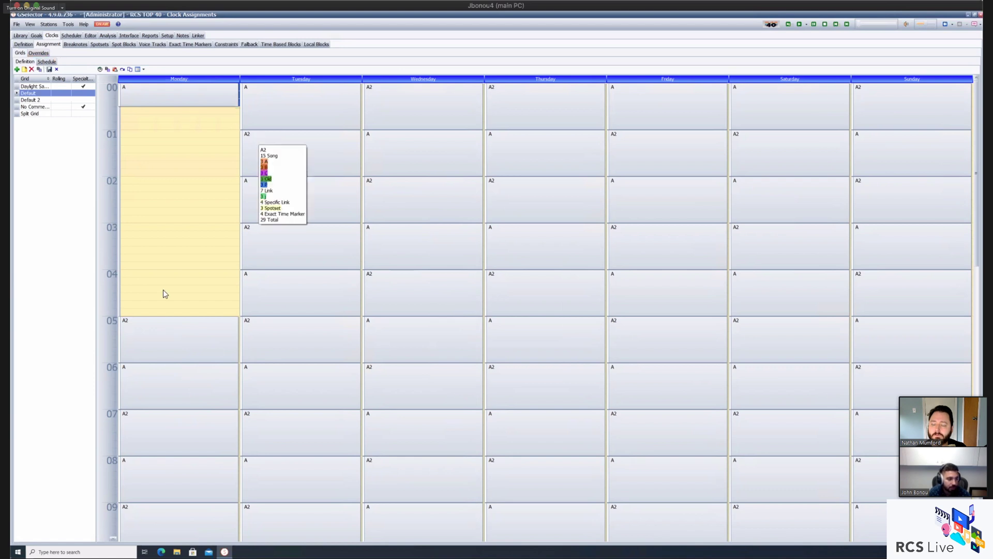
click(186, 289)
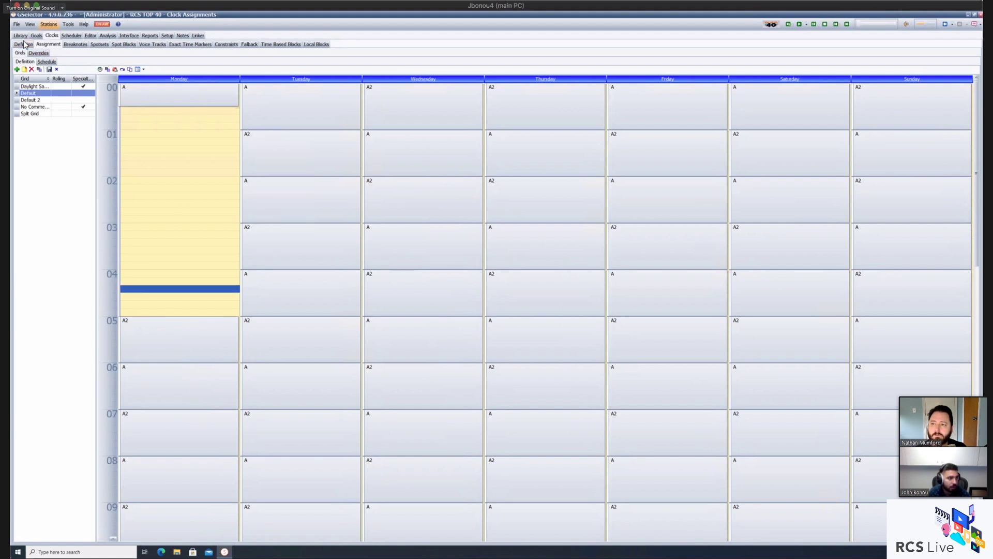
- Leave the assignment grid without saving the changes and reopen it
click(48, 45)
click(512, 286)
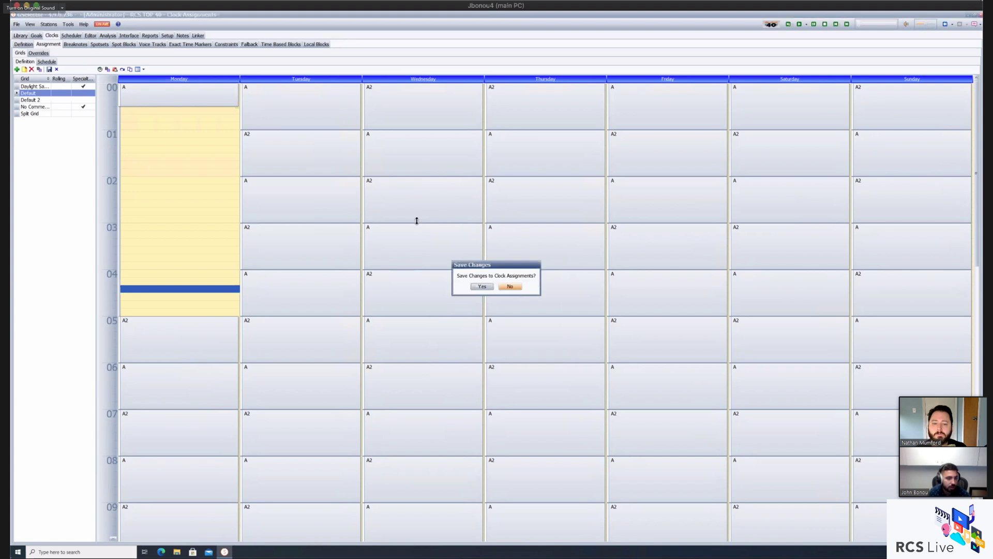
click(49, 44)
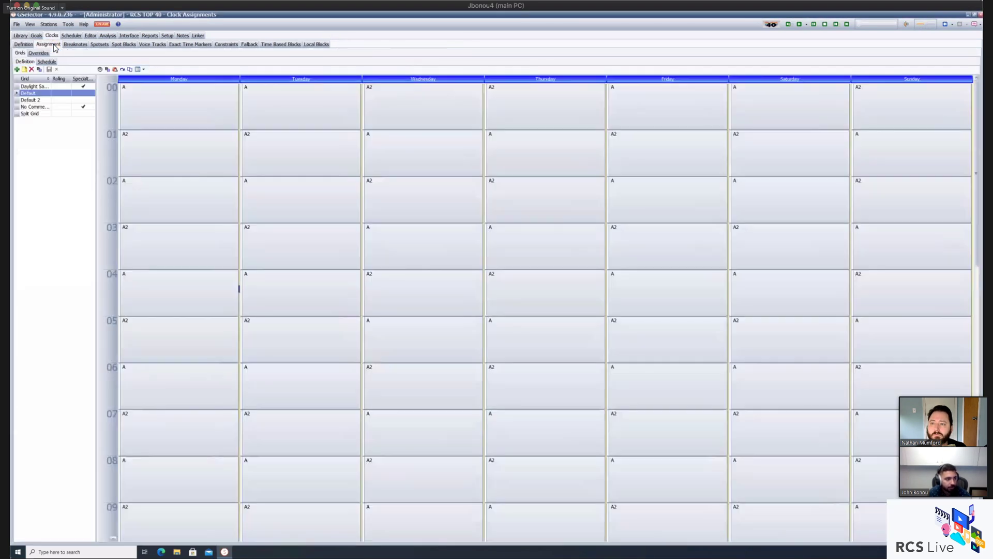
- Open the clock assignment for Monday's 06:00 hour and choose the Pre Morning Show clock
mouse_move(378, 218)
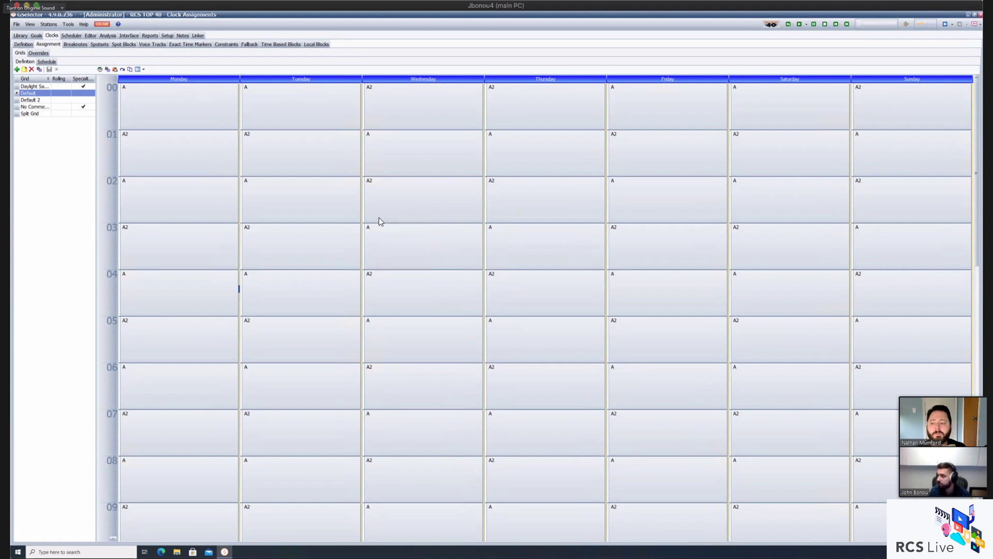
click(163, 357)
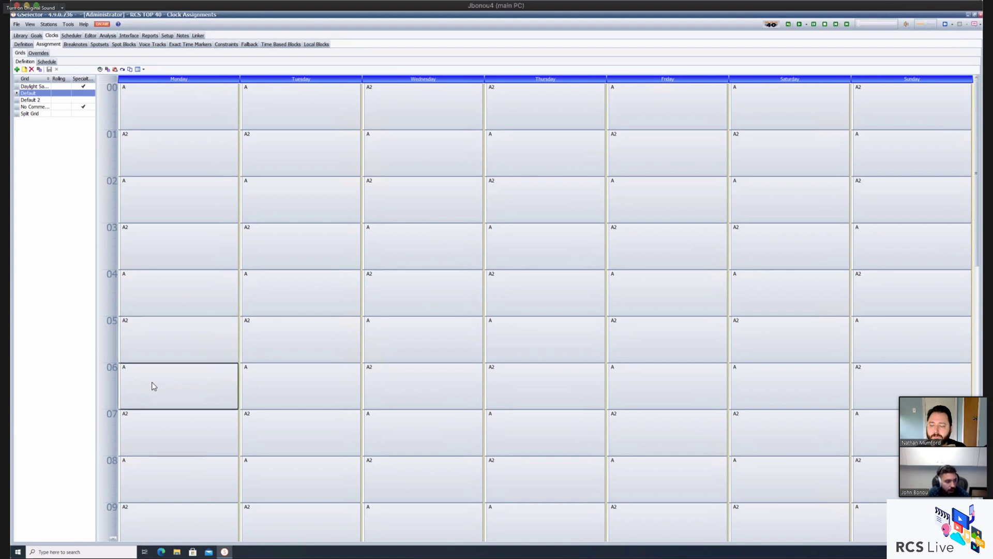
right_click(153, 385)
click(188, 385)
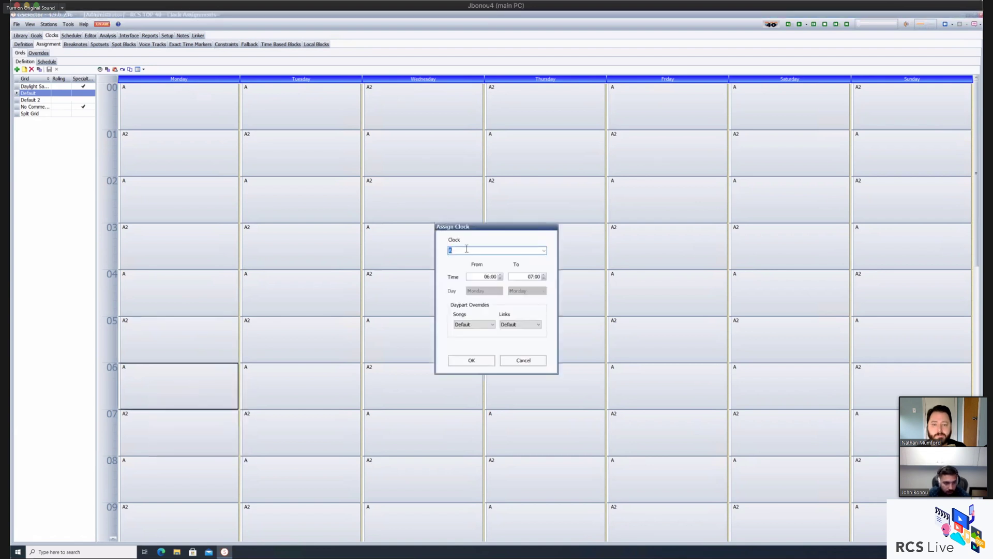
click(544, 251)
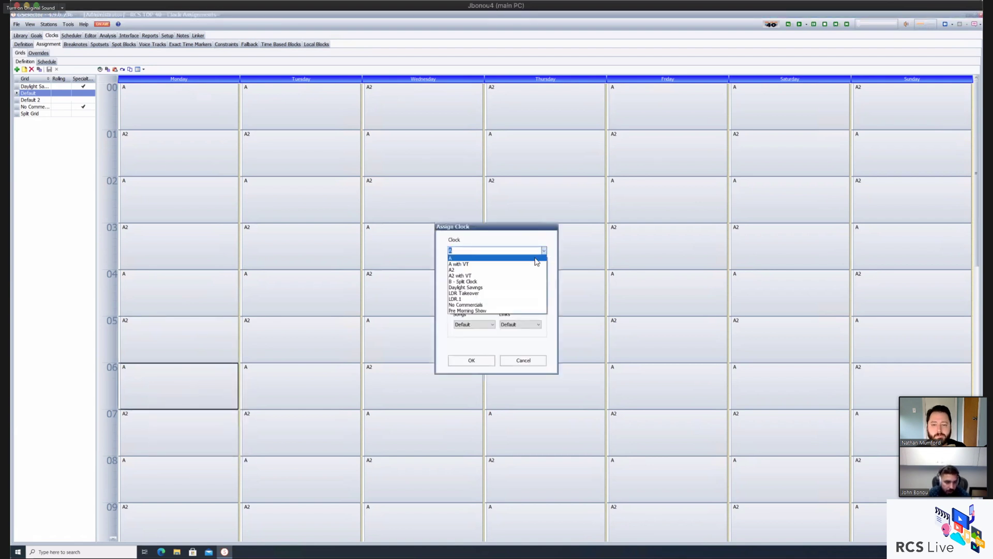
click(485, 311)
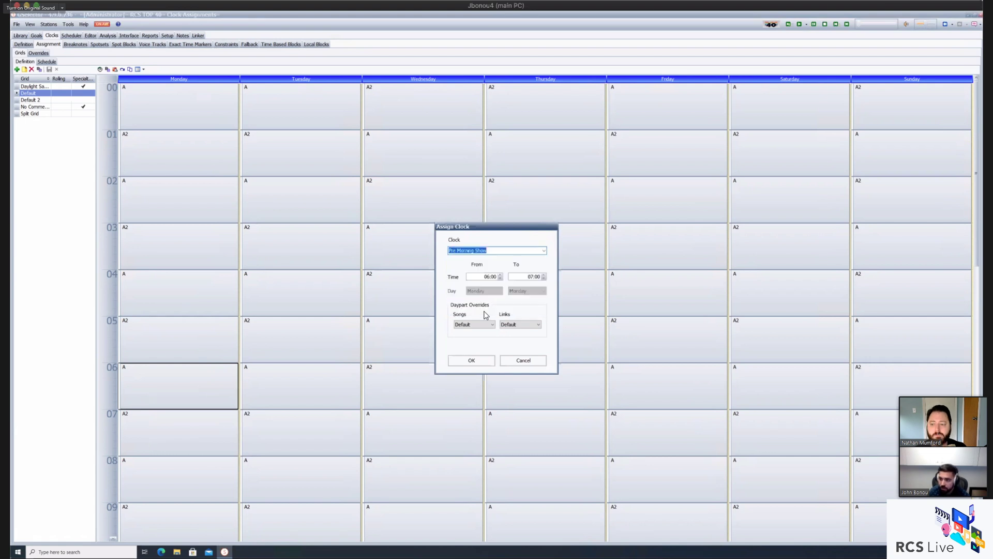
- Set the Pre Morning Show's end time to 06:30 and apply the assignment
click(480, 278)
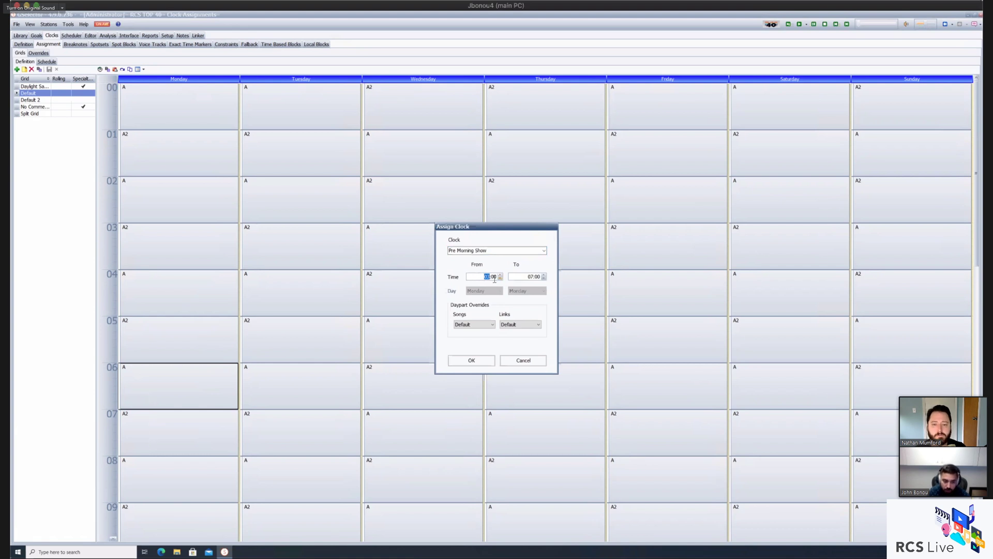
click(226, 551)
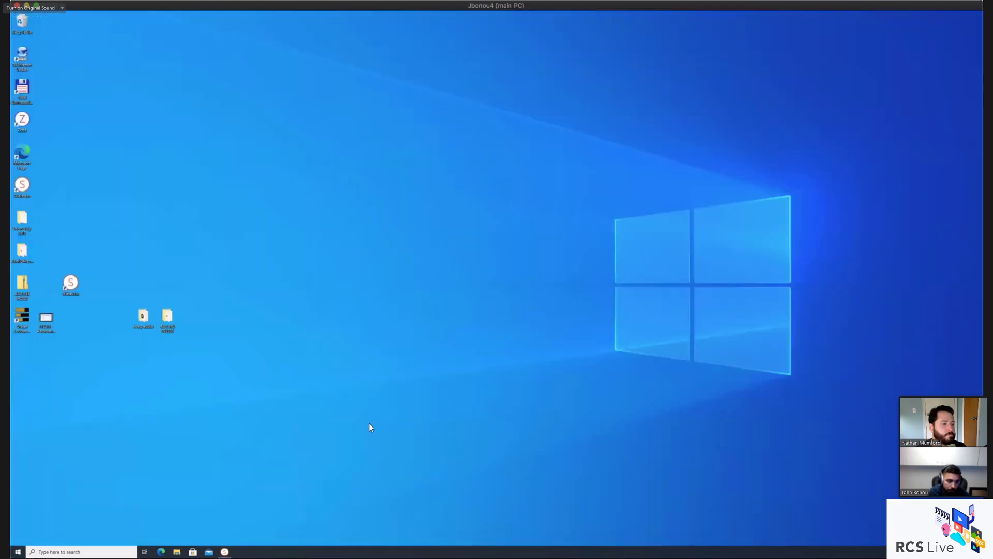
click(226, 551)
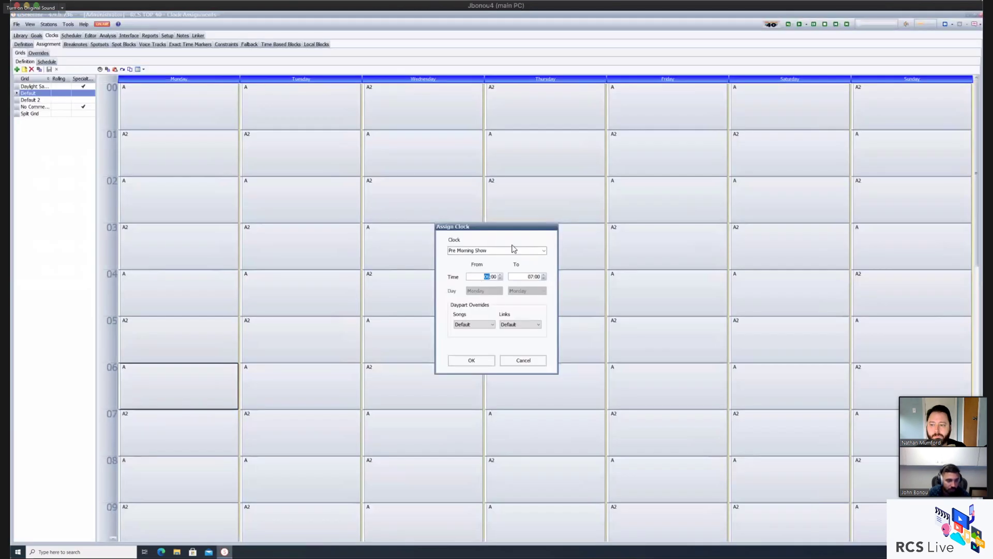
click(530, 276)
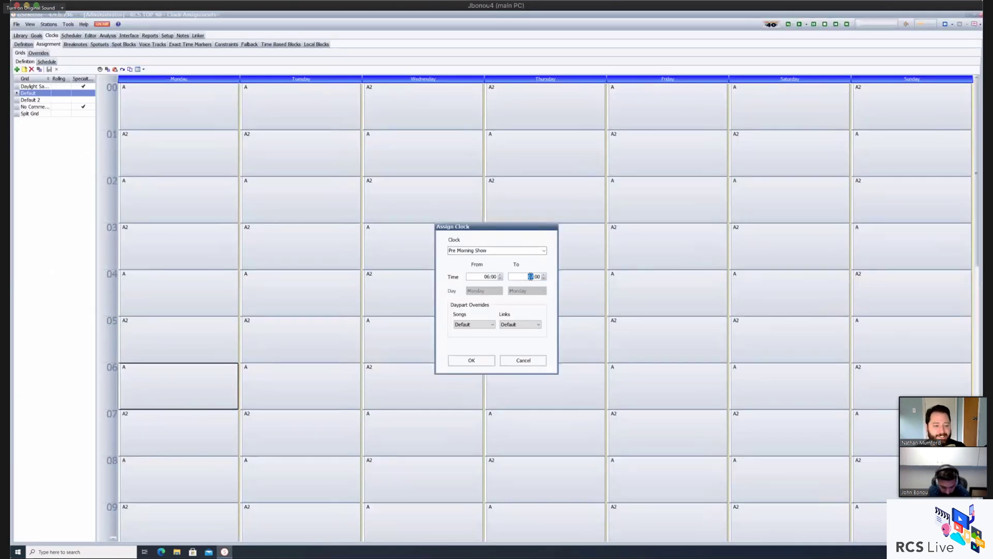
click(544, 278)
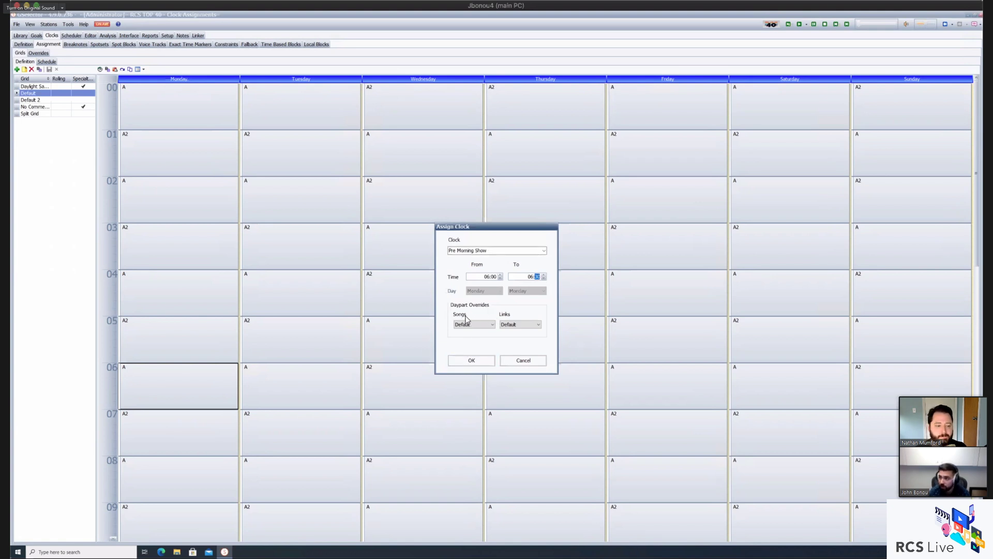
click(473, 361)
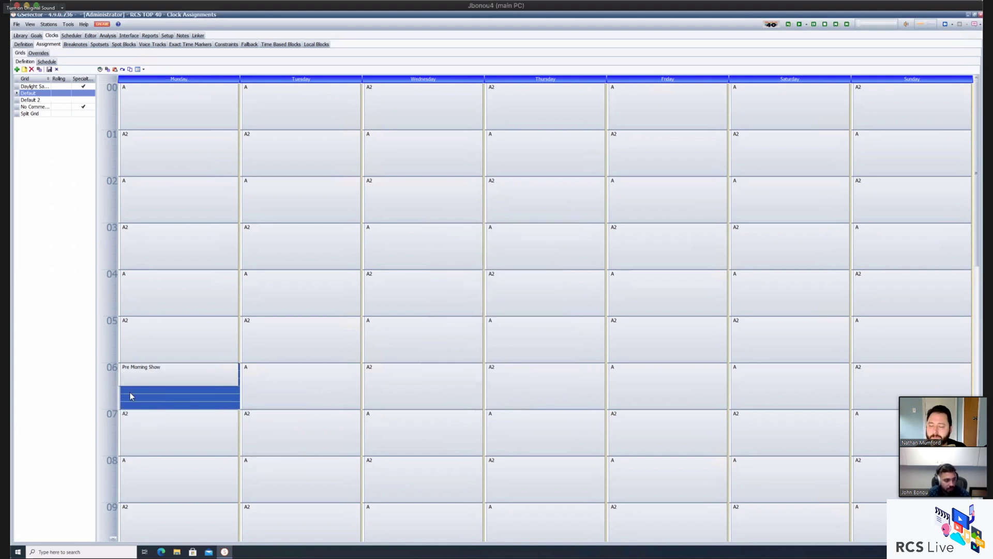
- Assign clock A to Monday's blank slot from 06:30 to 07:00, leaving Retain Time Segments on
click(132, 396)
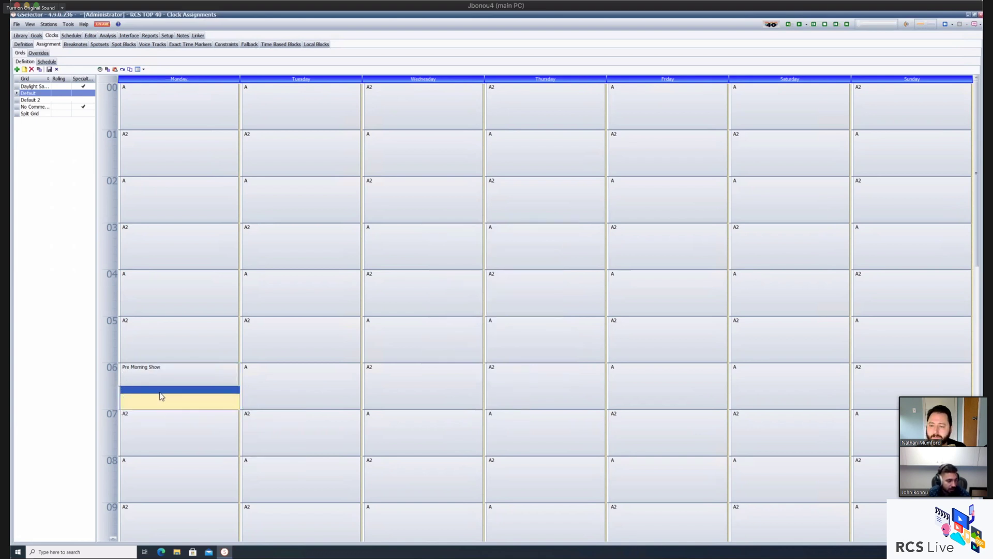
right_click(162, 397)
click(171, 399)
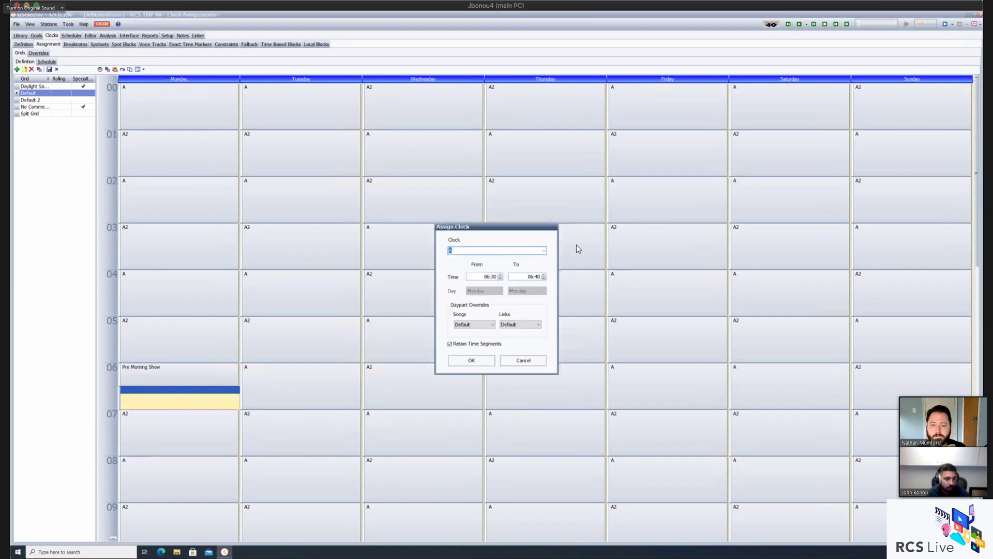
click(538, 277)
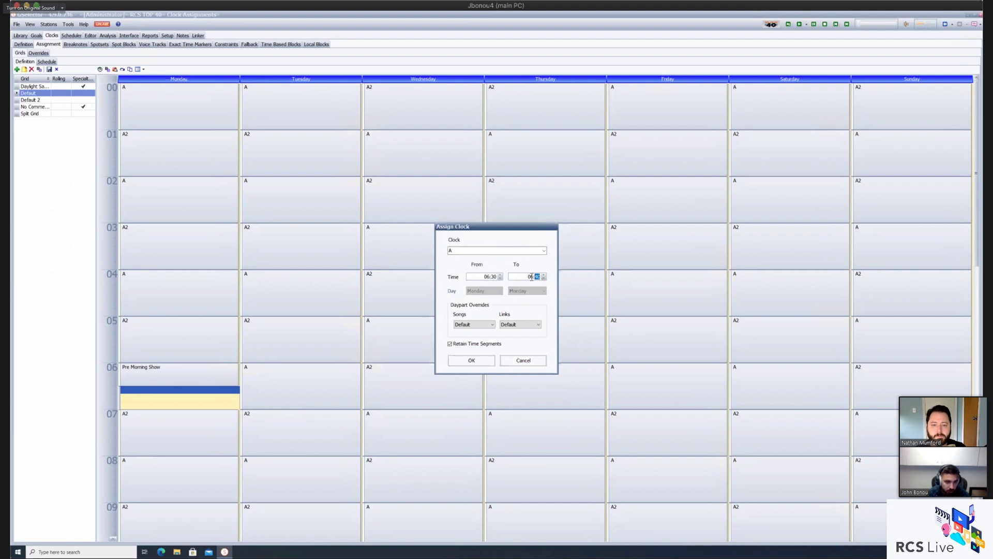
click(532, 277)
text(7:00)
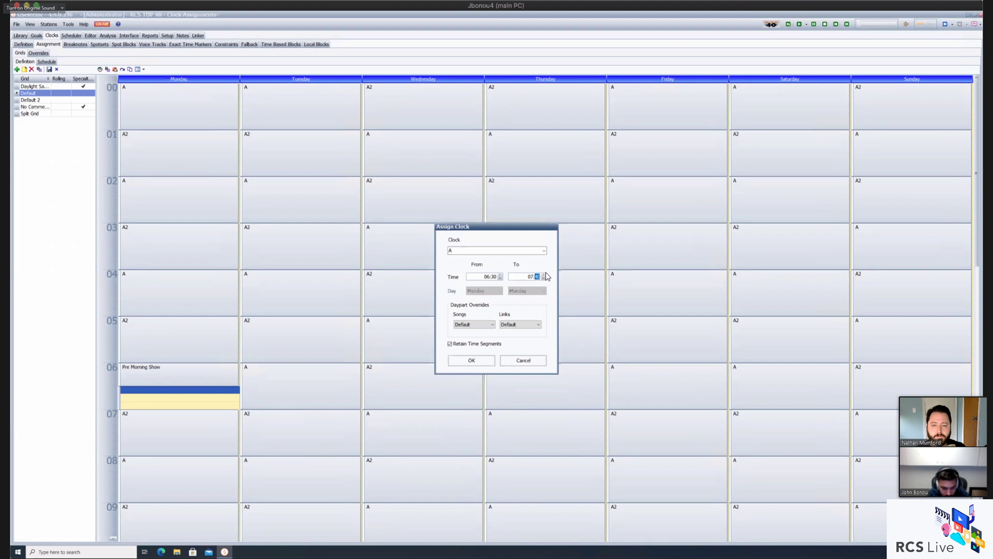
click(472, 361)
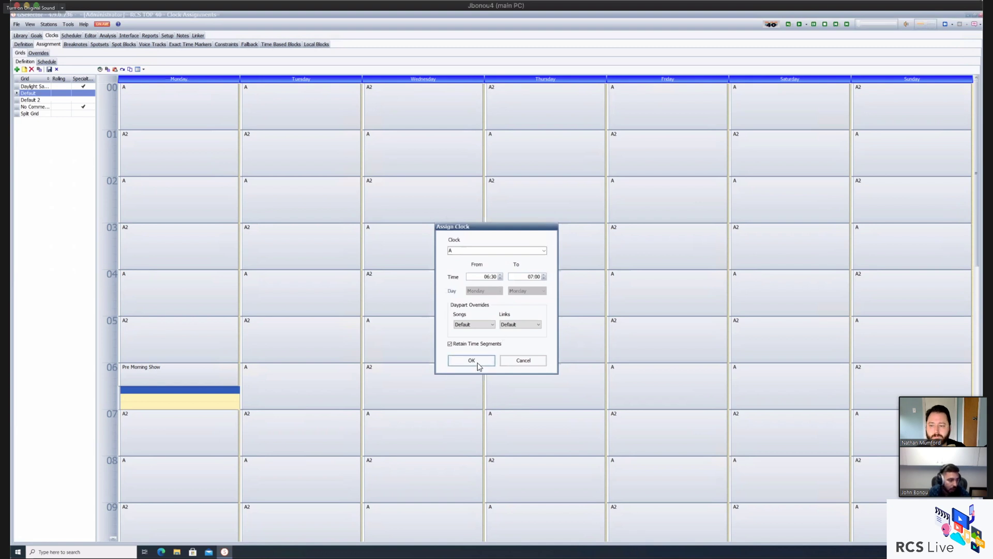
- Try to stretch Monday's 06:30 clock A down over the blank time before 07:00
mouse_move(172, 396)
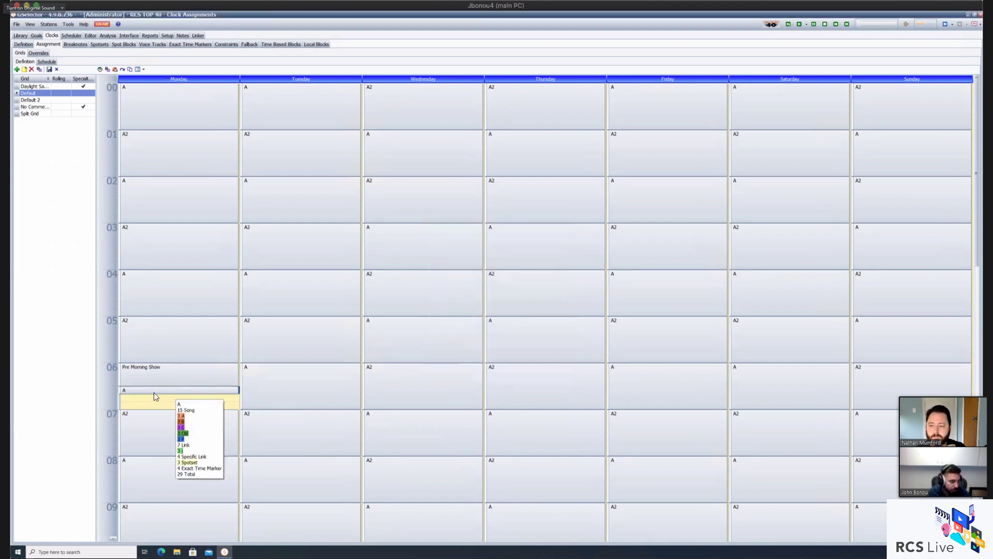
mouse_move(152, 391)
mouse_down()
mouse_move(150, 403)
mouse_move(155, 393)
mouse_up()
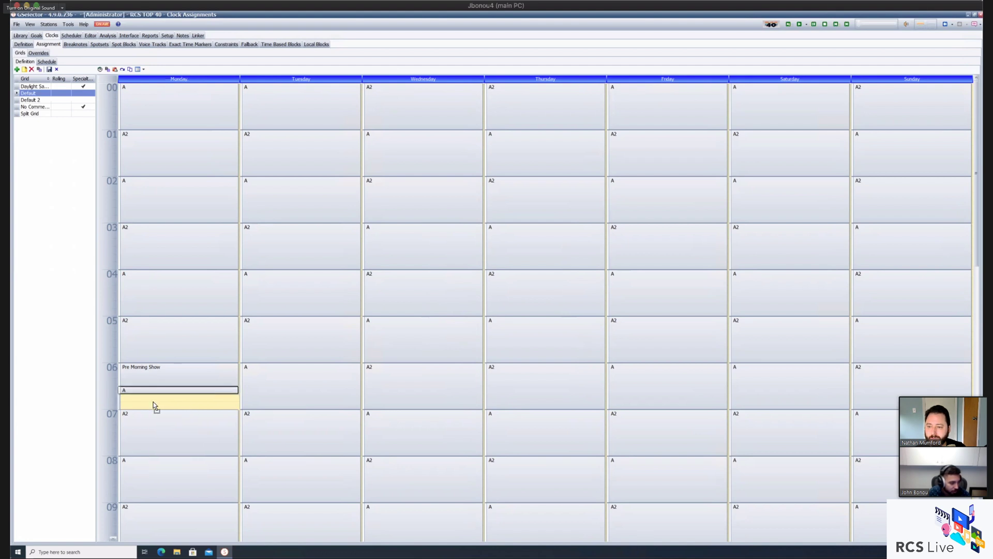
drag(155, 396, 157, 396)
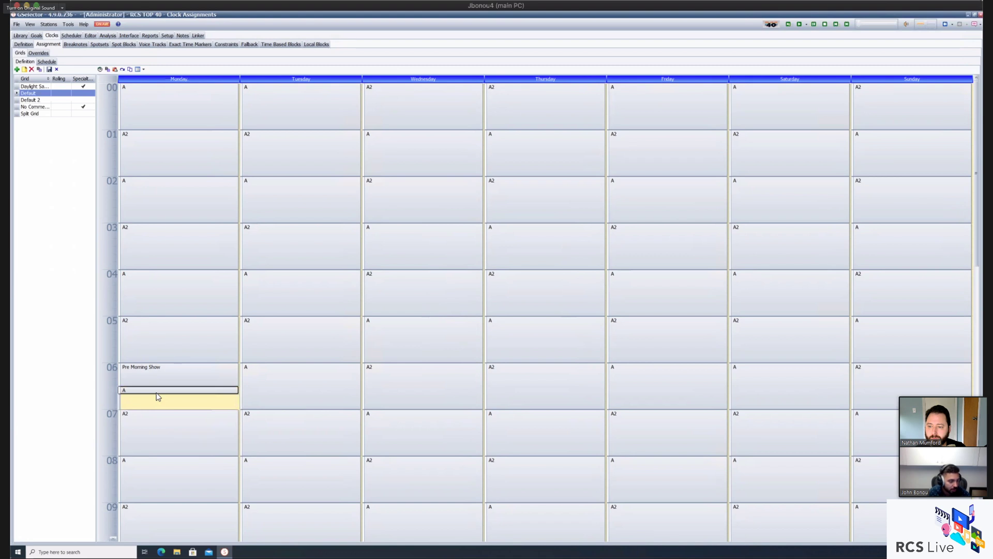
- Try to save the changed clock assignments
key(ctrl+s)
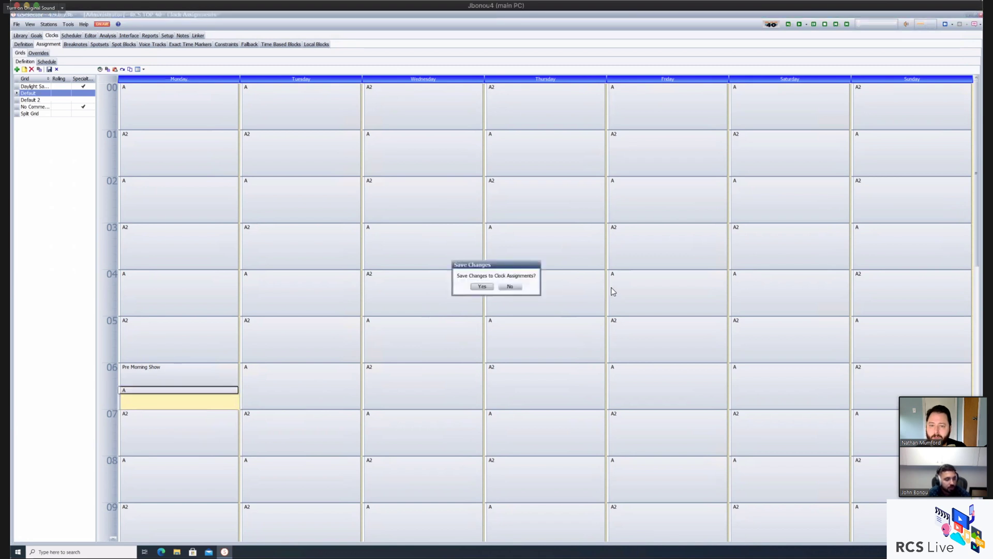
click(482, 288)
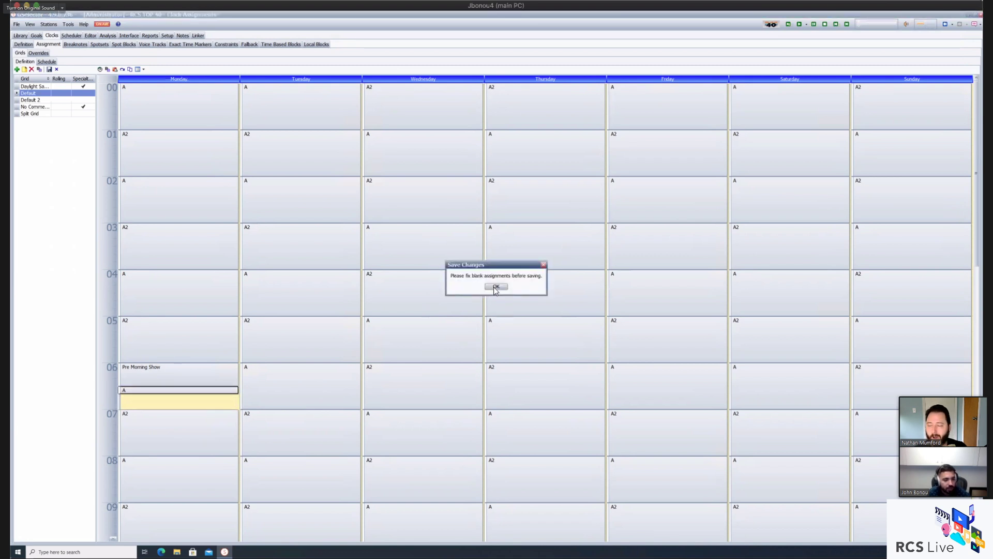
click(495, 287)
- Discard the assignment changes by leaving without saving, and return to the assignment grids
key(ctrl+s)
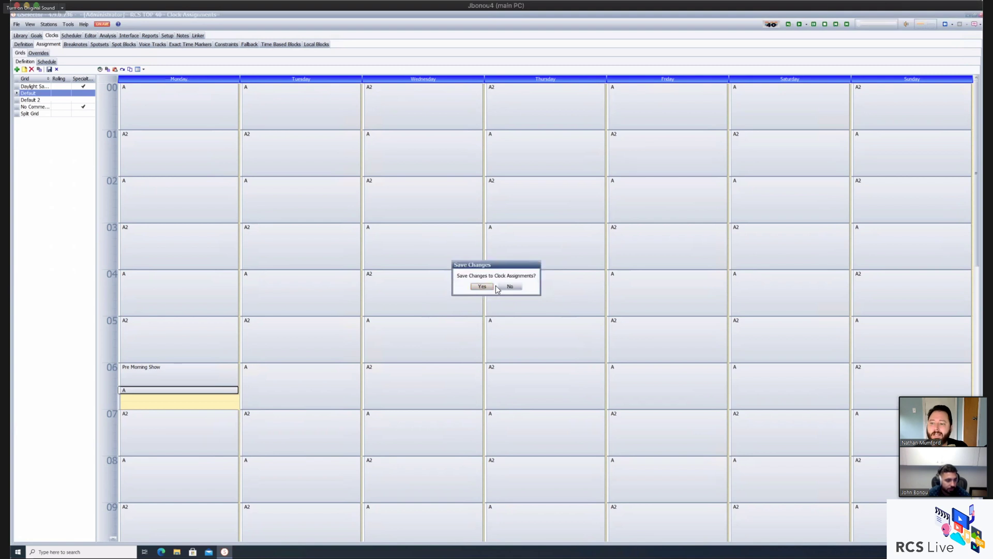
click(509, 287)
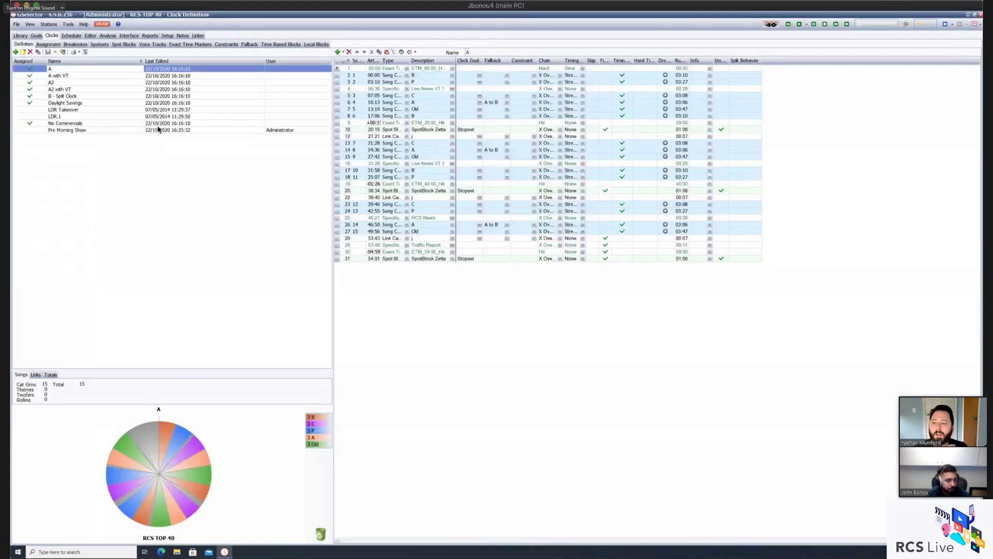
click(47, 43)
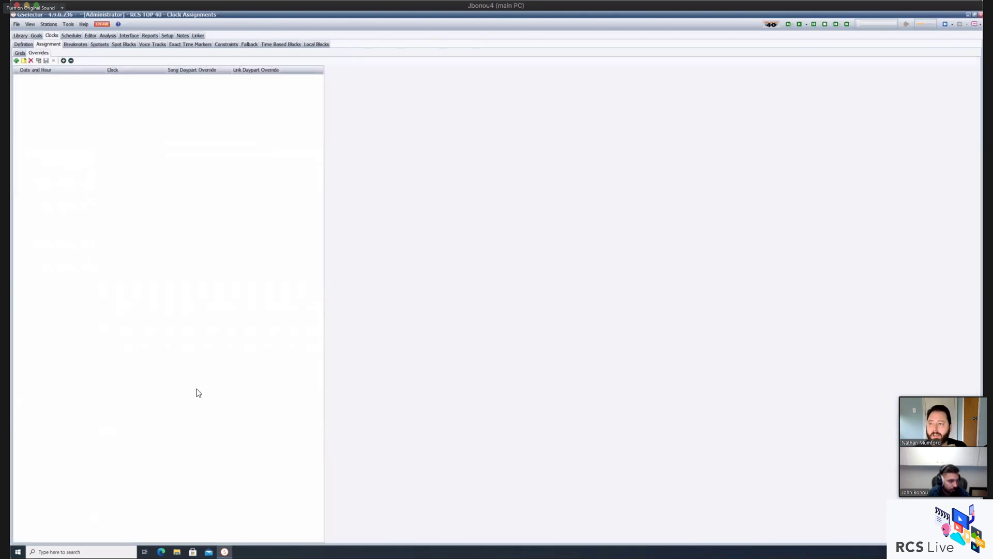
click(20, 54)
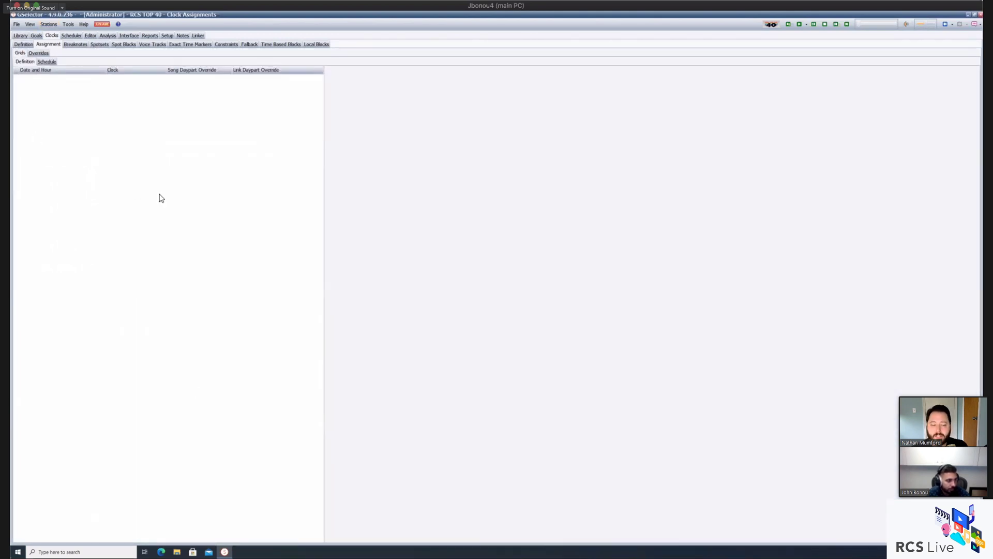
- Shorten Monday's 06:00 clock A to start at 06:30 and assign Pre Morning Show from 06:00 in the freed slot
click(161, 396)
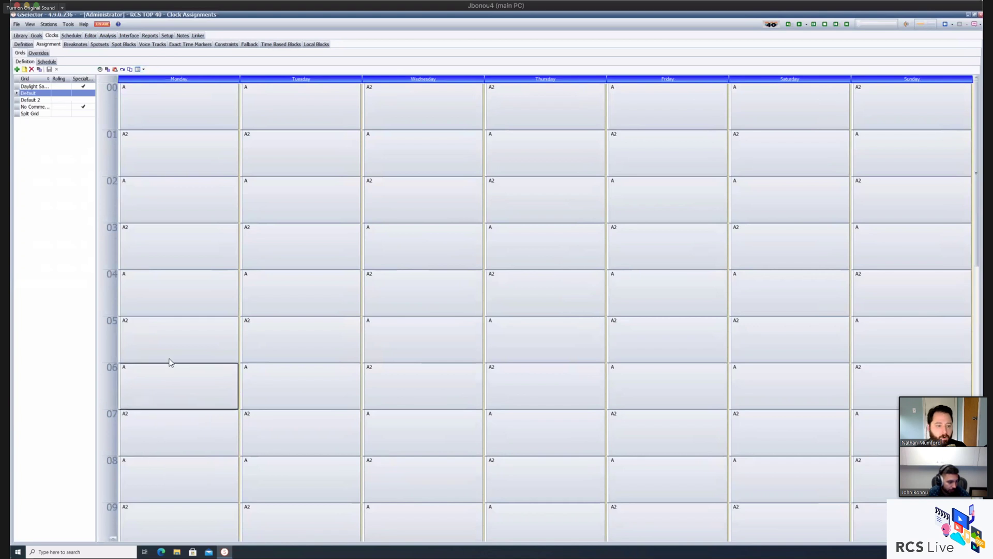
drag(157, 383, 151, 387)
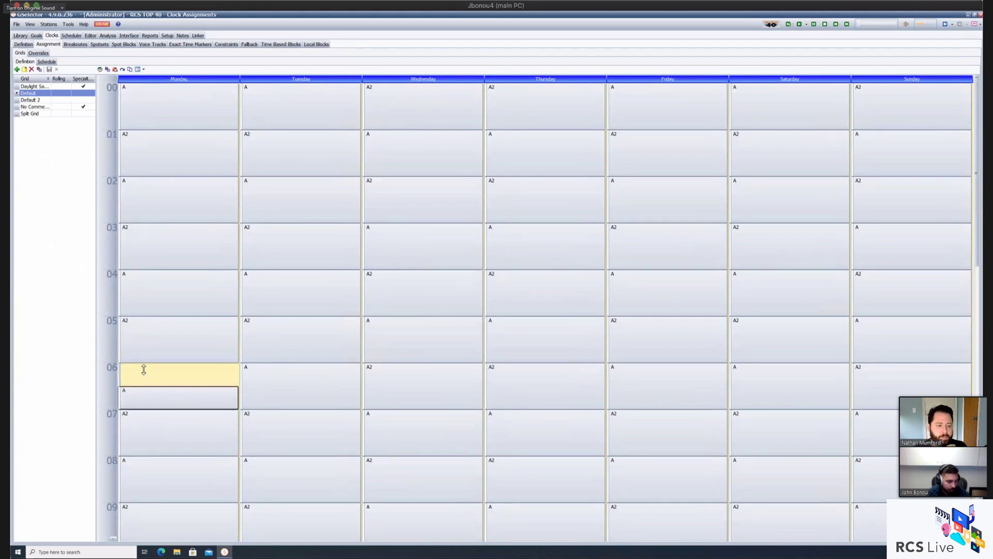
right_click(145, 370)
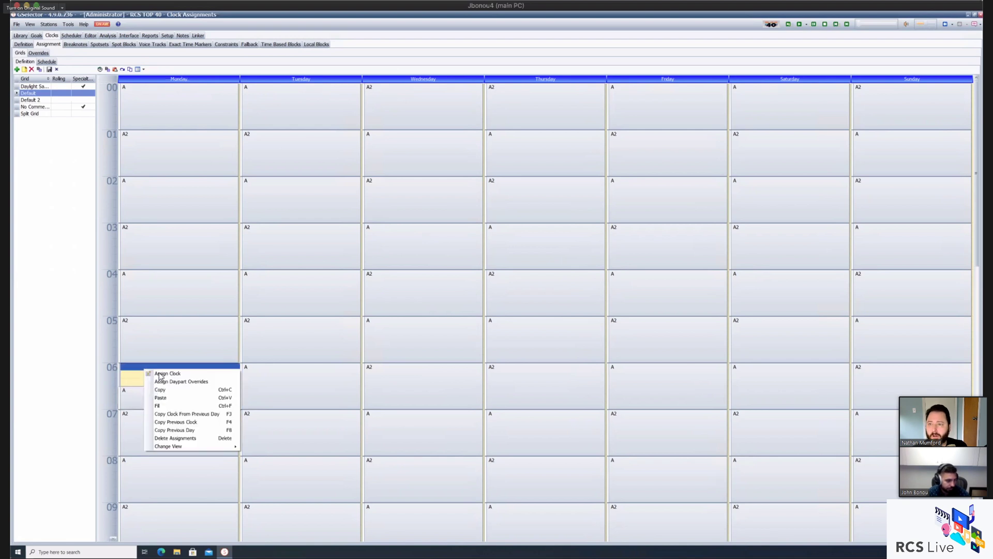
click(161, 373)
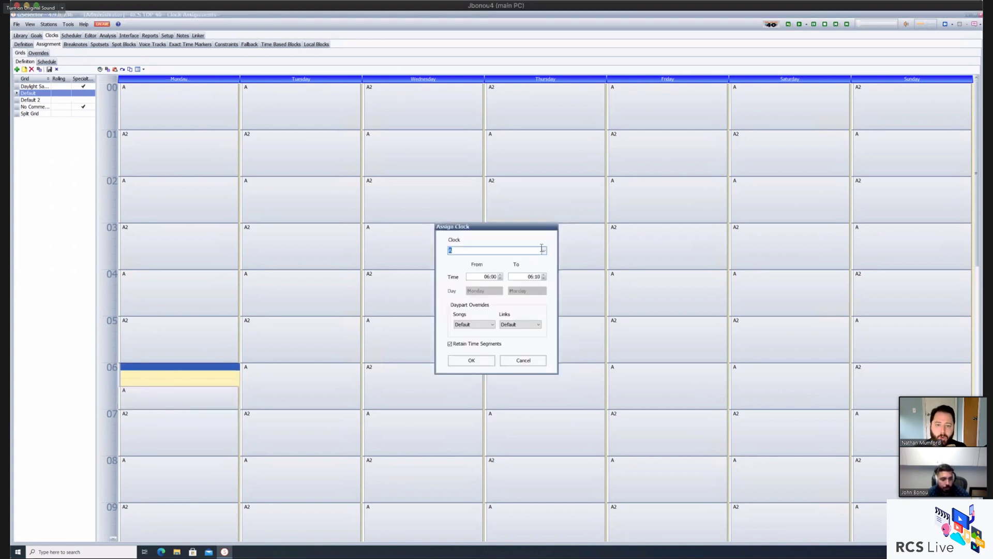
click(543, 250)
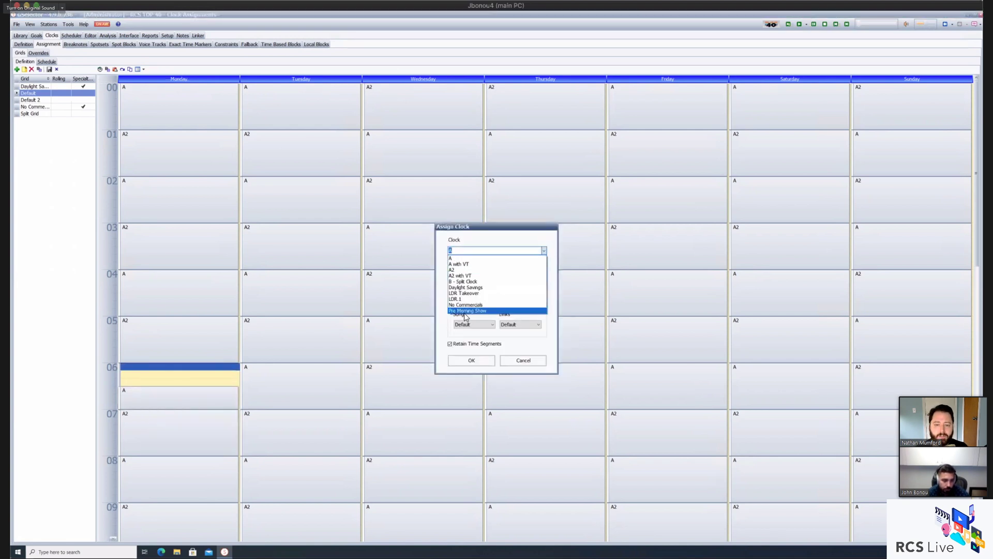
click(466, 311)
click(538, 276)
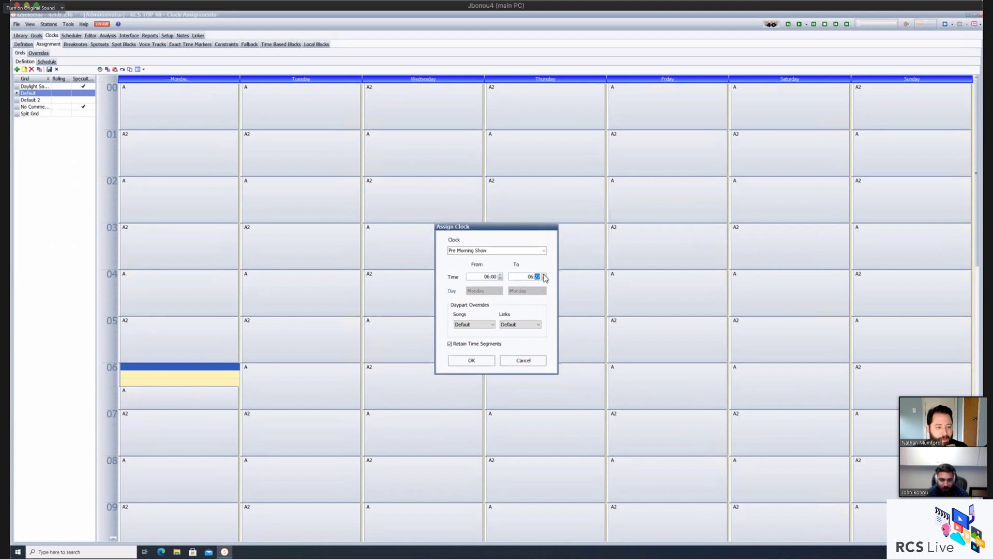
click(472, 361)
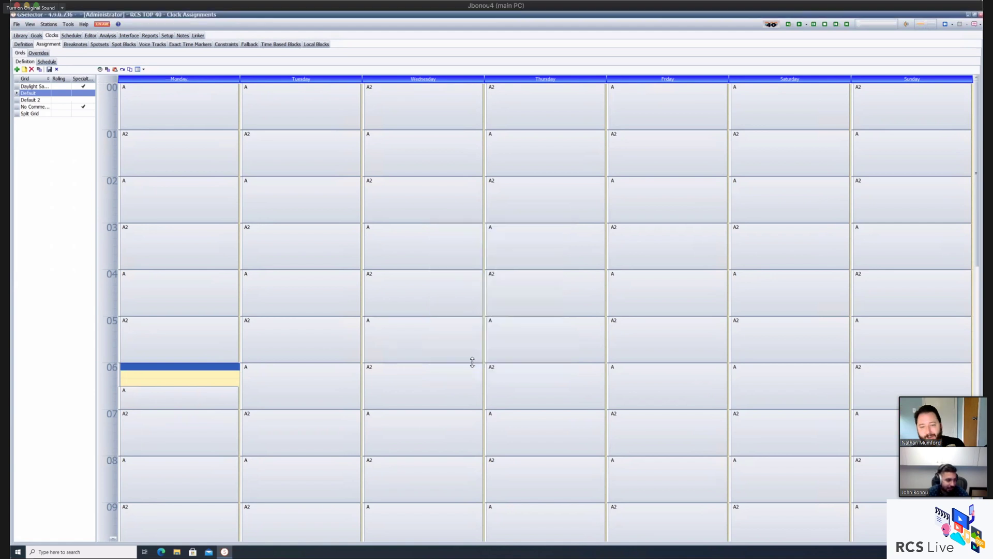
- Extend Monday's Pre Morning Show clock down to 06:30 so that it meets clock A
click(231, 370)
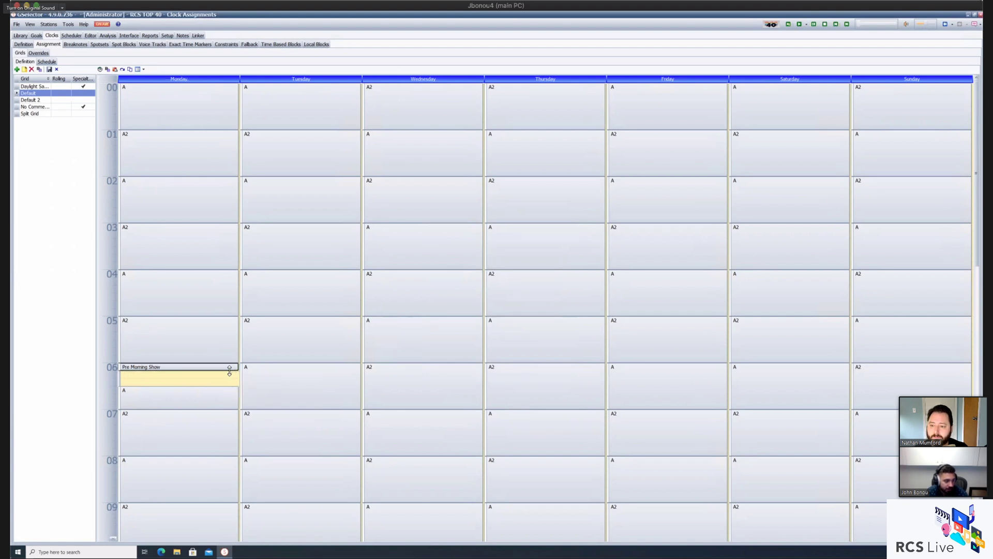
drag(229, 371, 227, 384)
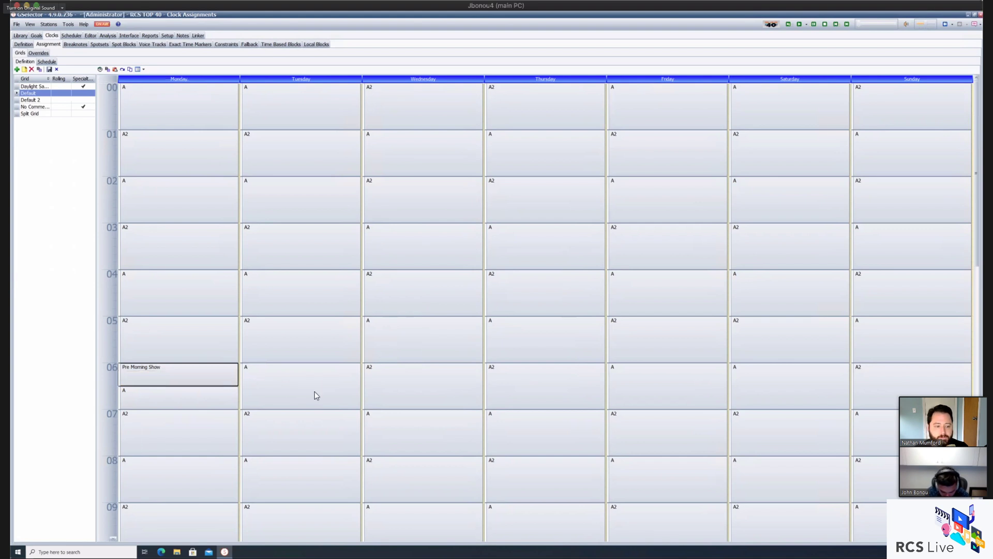
mouse_move(316, 395)
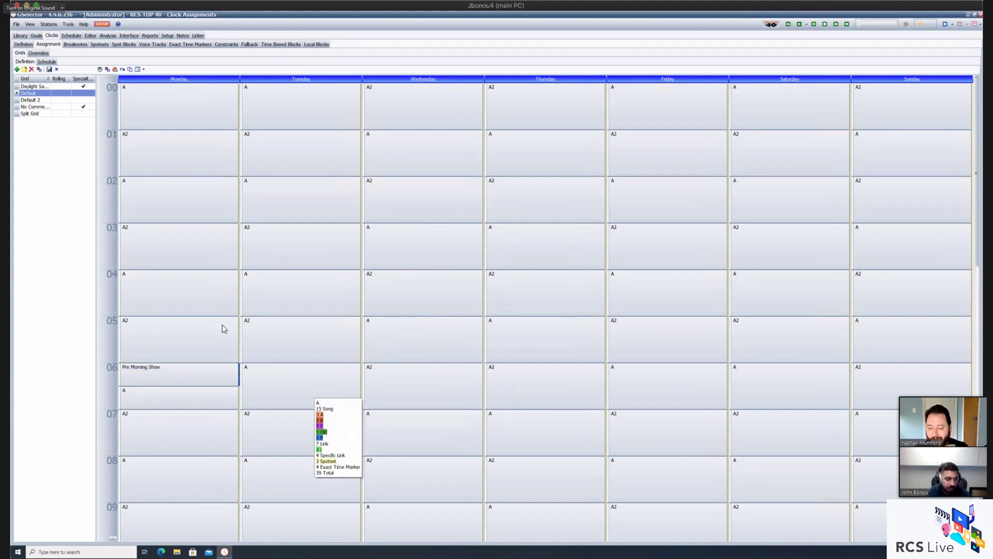
- Save the Default grid with Monday's 06:00 hour split between Pre Morning Show and clock A
click(50, 71)
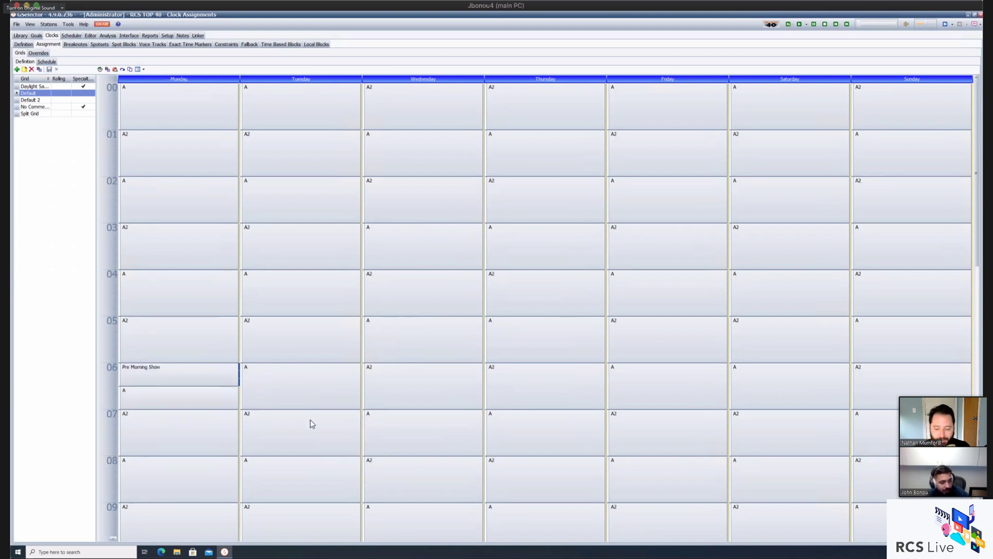
mouse_move(298, 401)
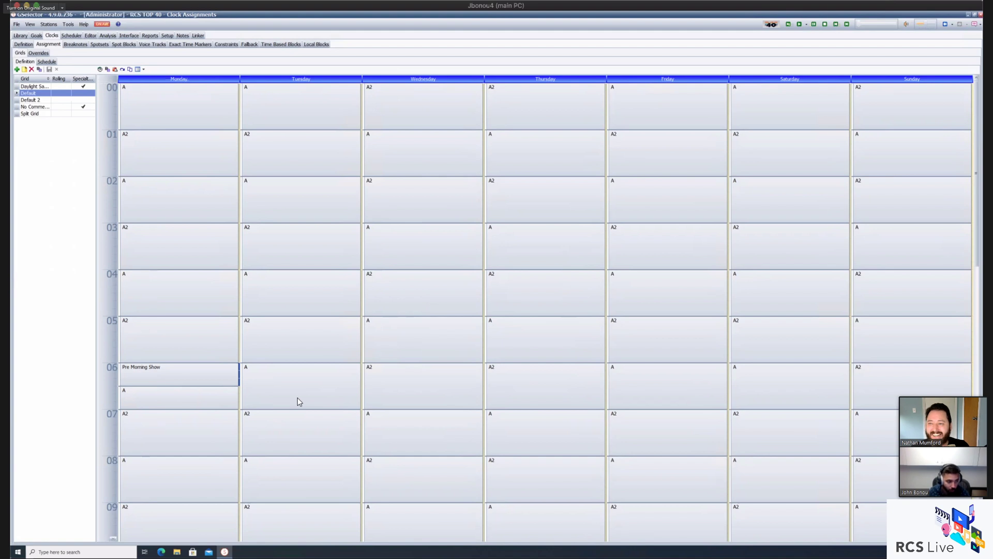
- Examine the contents of Monday's Pre Morning Show clock at 06:00 and clock A at 06:30
click(131, 396)
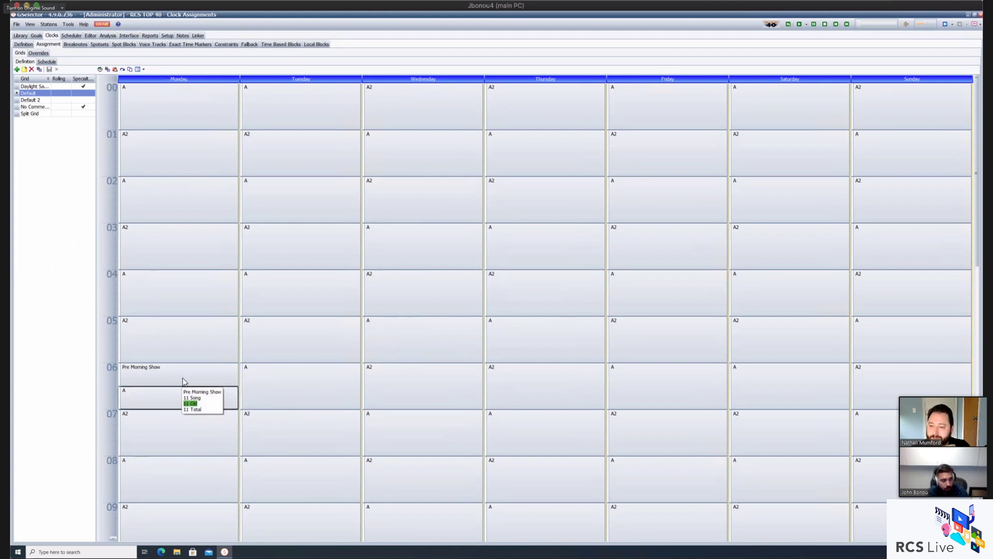
click(183, 382)
mouse_move(202, 393)
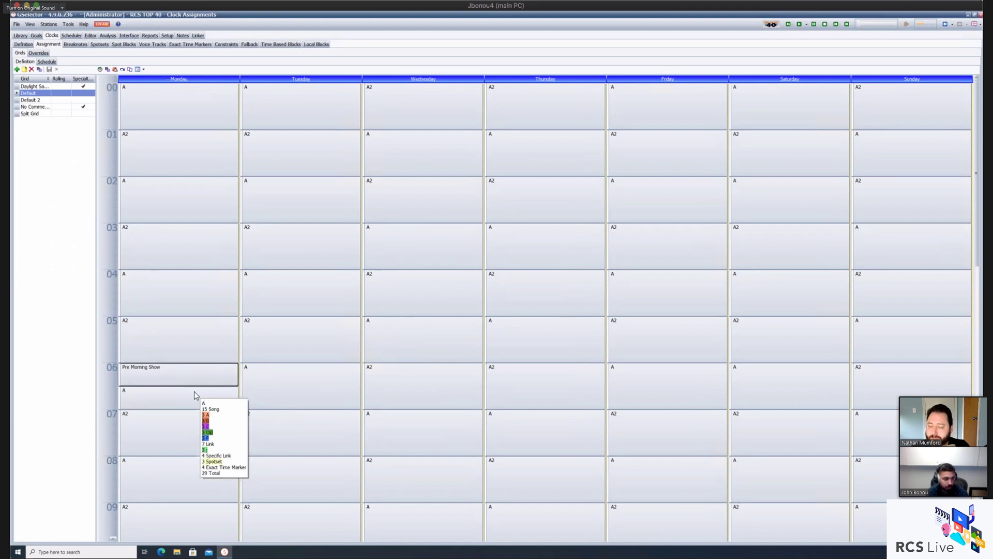
click(196, 396)
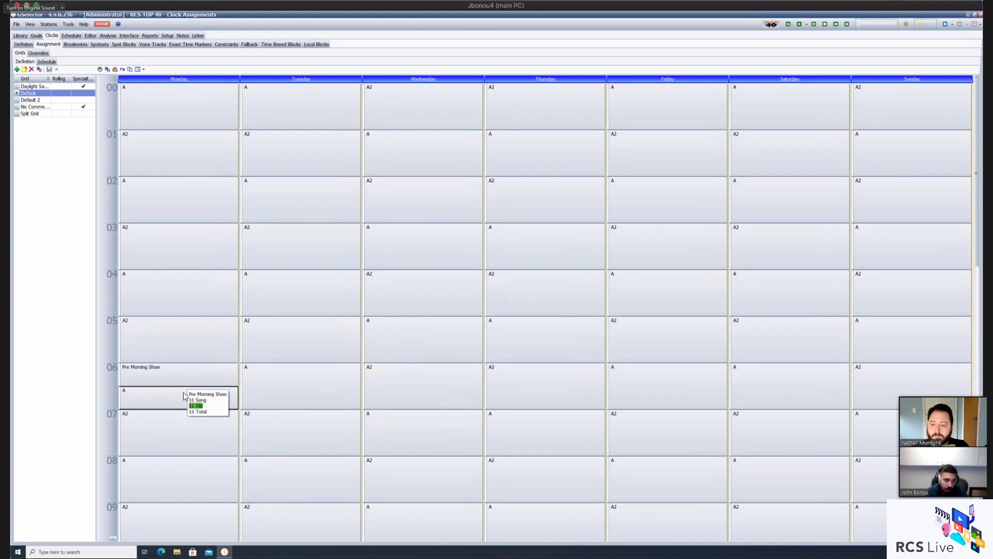
click(181, 383)
click(180, 396)
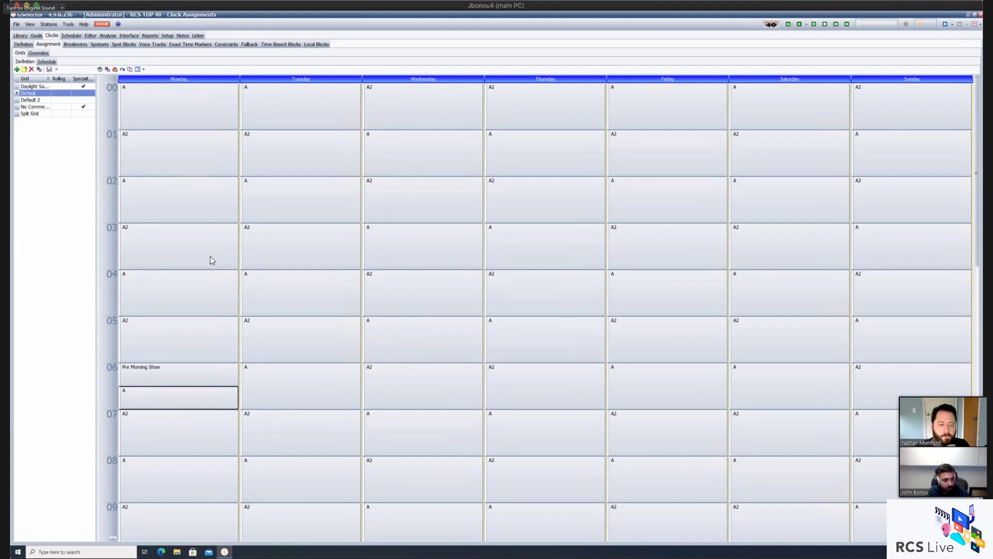
mouse_move(204, 278)
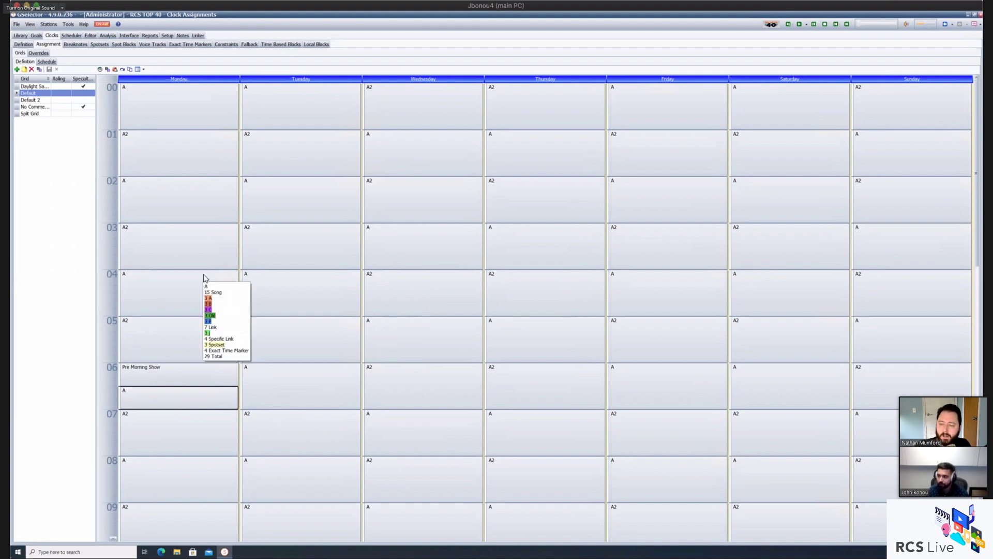
mouse_move(223, 409)
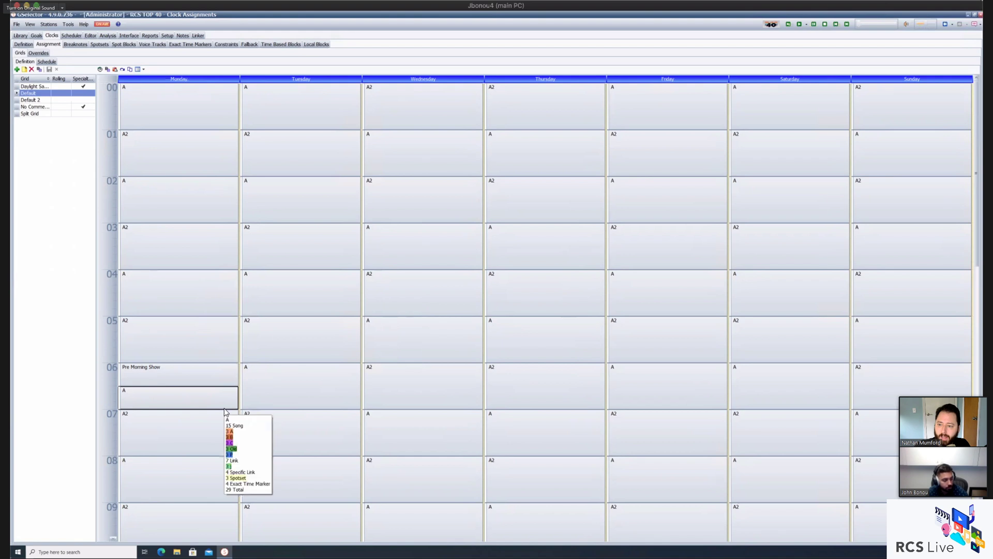
- Copy Monday's 06:00 Pre Morning Show and 06:30 clock A together to the 06:00 hour of Tuesday through Sunday, and save the grid
click(203, 374)
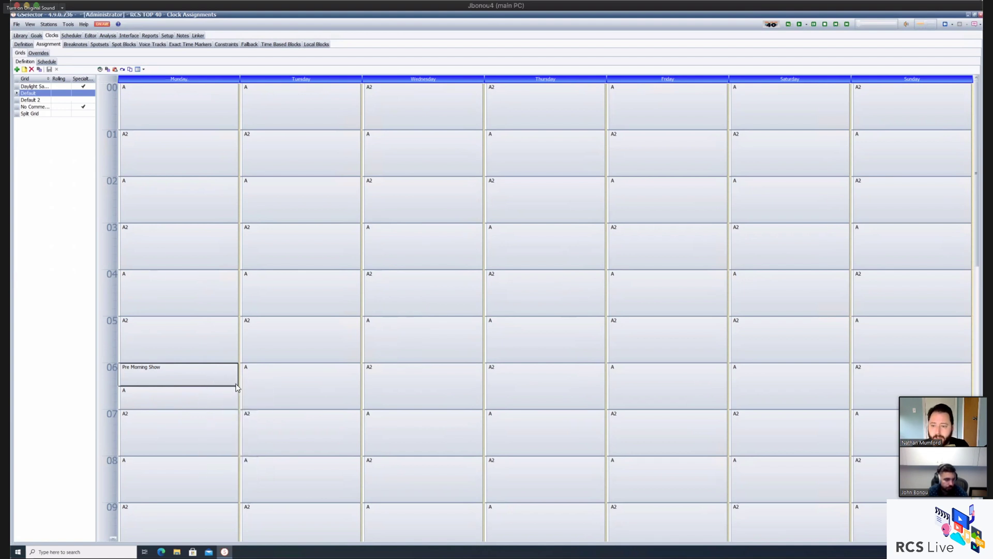
click(223, 400)
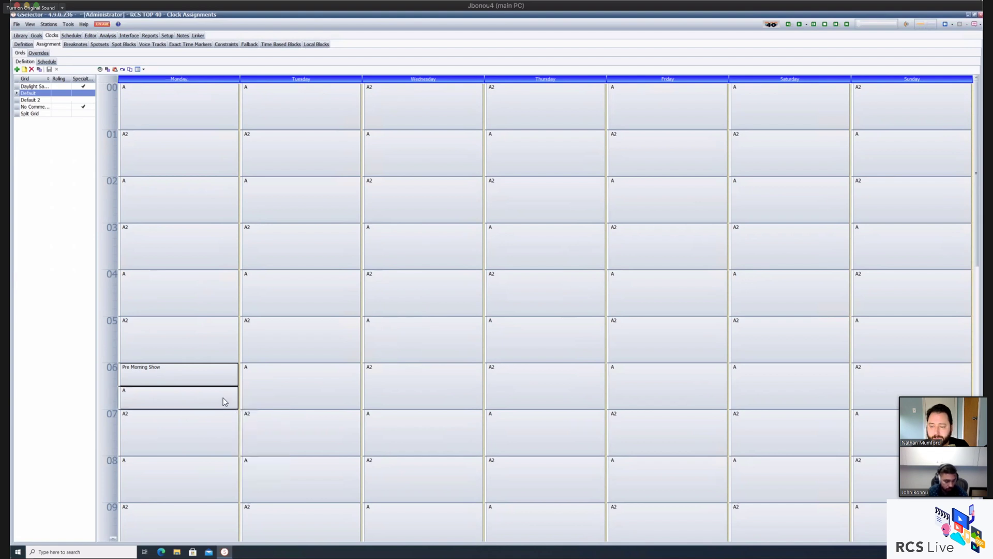
click(274, 374)
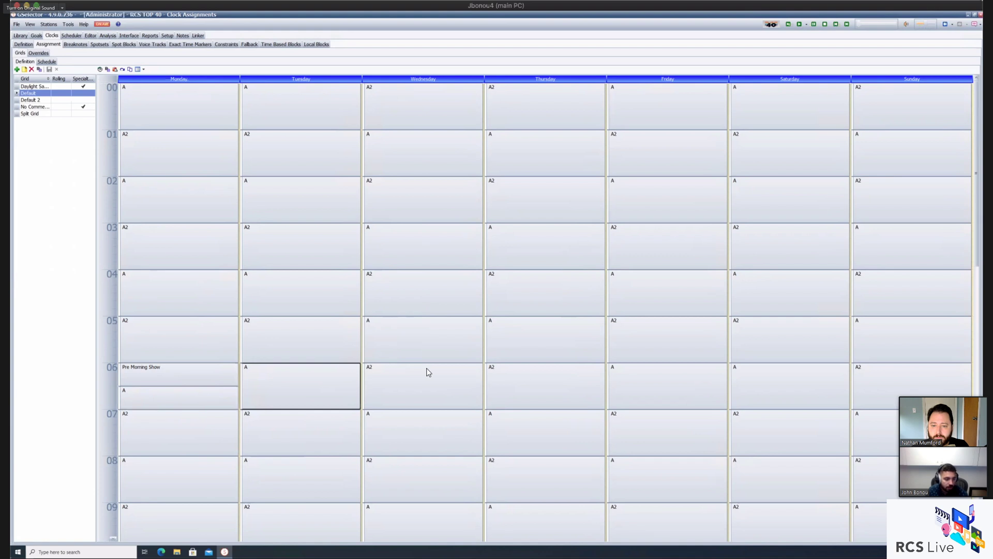
key(ctrl+v)
key(Right)
key(ctrl+v)
key(Right)
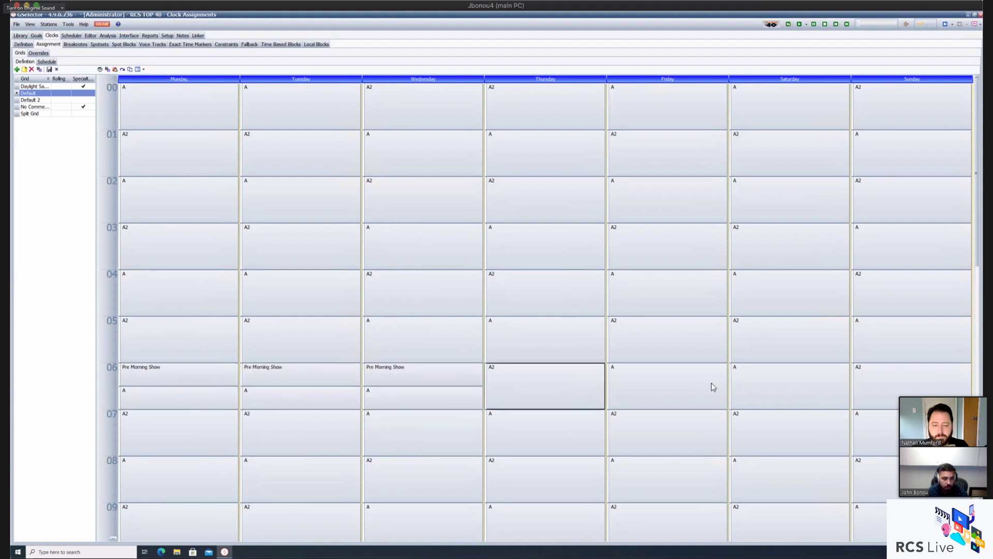
key(ctrl+v)
key(Right)
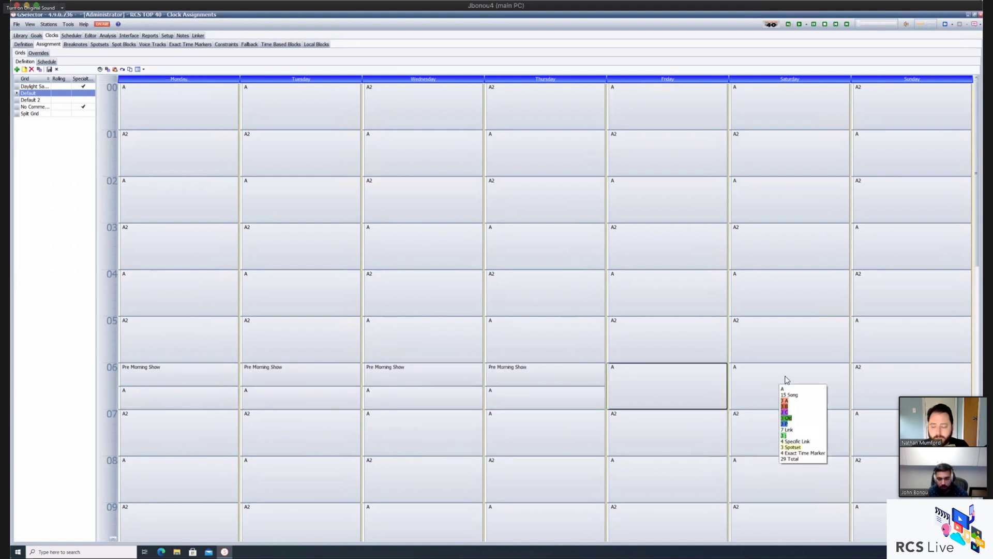
key(ctrl+v)
key(Right)
key(ctrl+v)
key(Right)
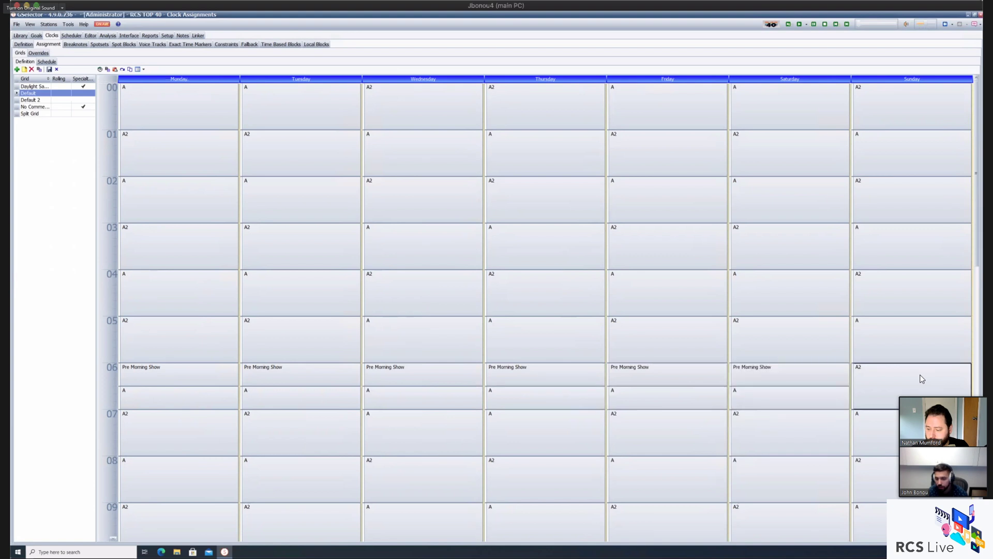
key(ctrl+v)
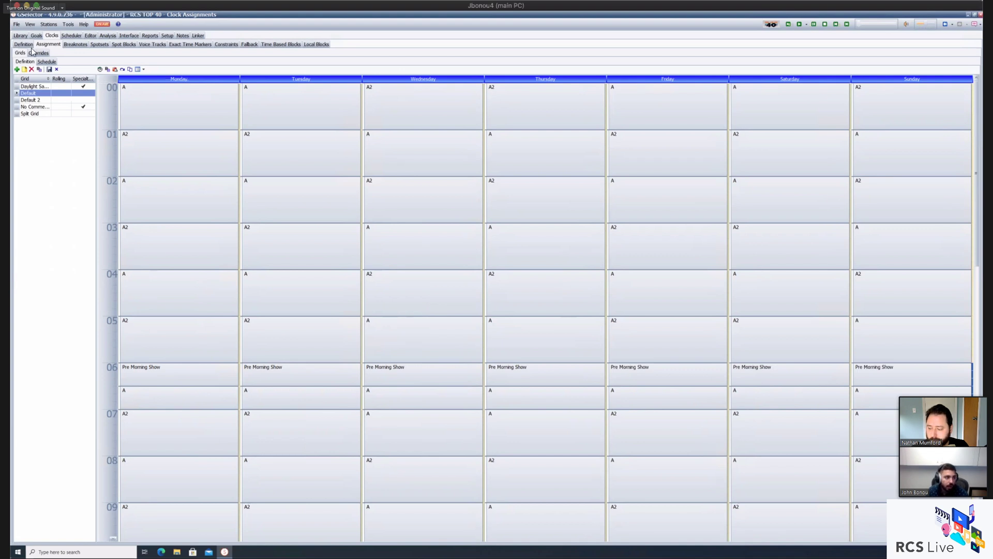
click(50, 69)
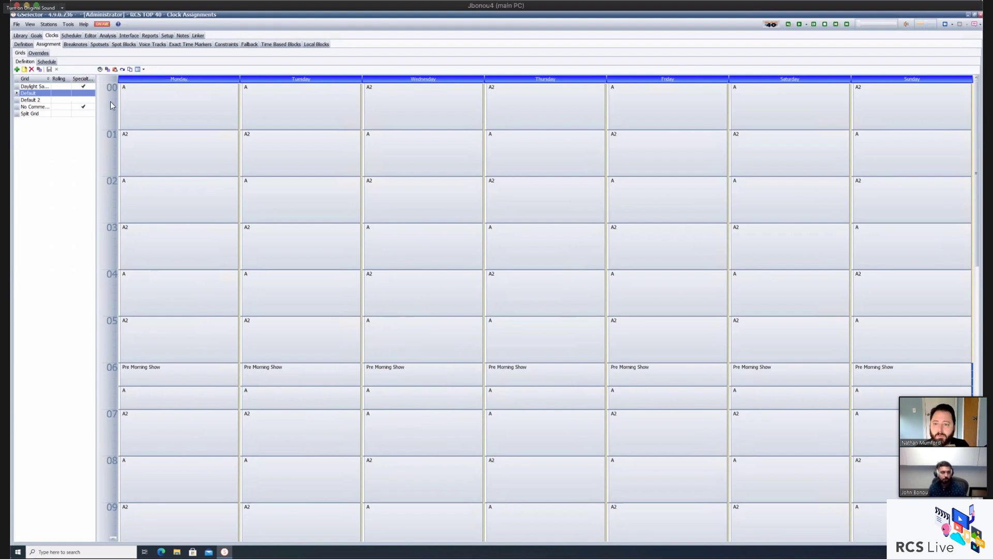
- Open clock A's definition and insert Old song positions from position 2 through 36, after the opening exact time marker
click(28, 46)
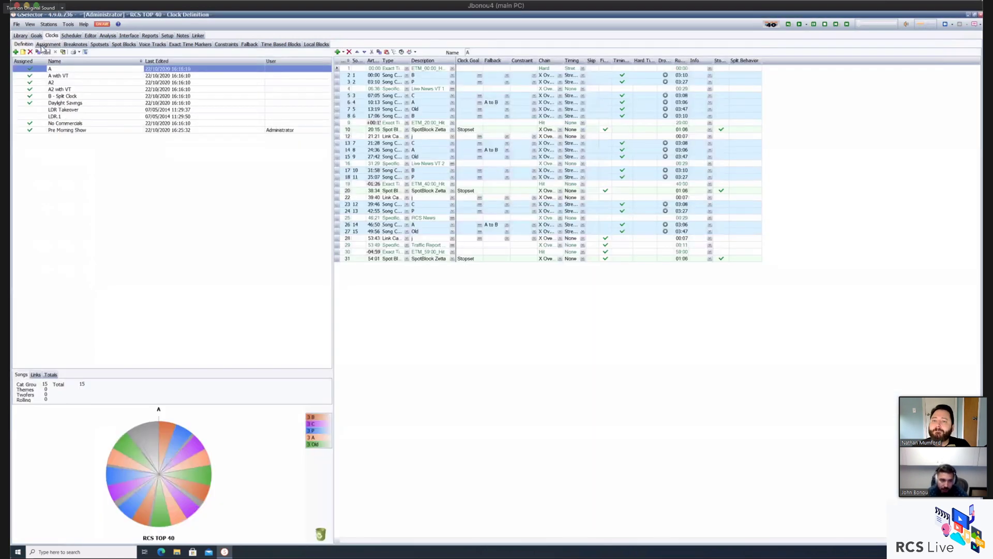
click(338, 52)
click(337, 52)
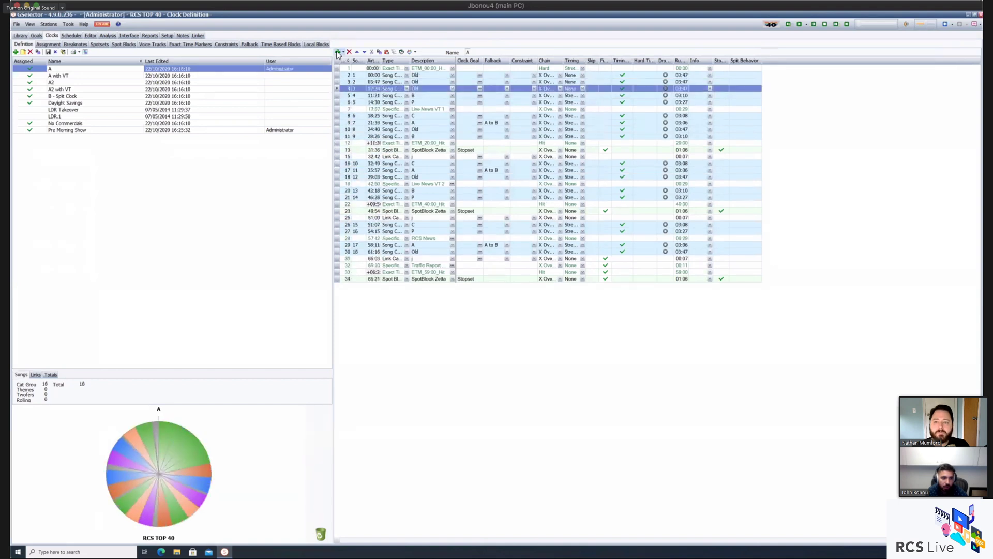
click(337, 53)
click(338, 53)
click(337, 52)
click(337, 52)
click(337, 52)
click(337, 53)
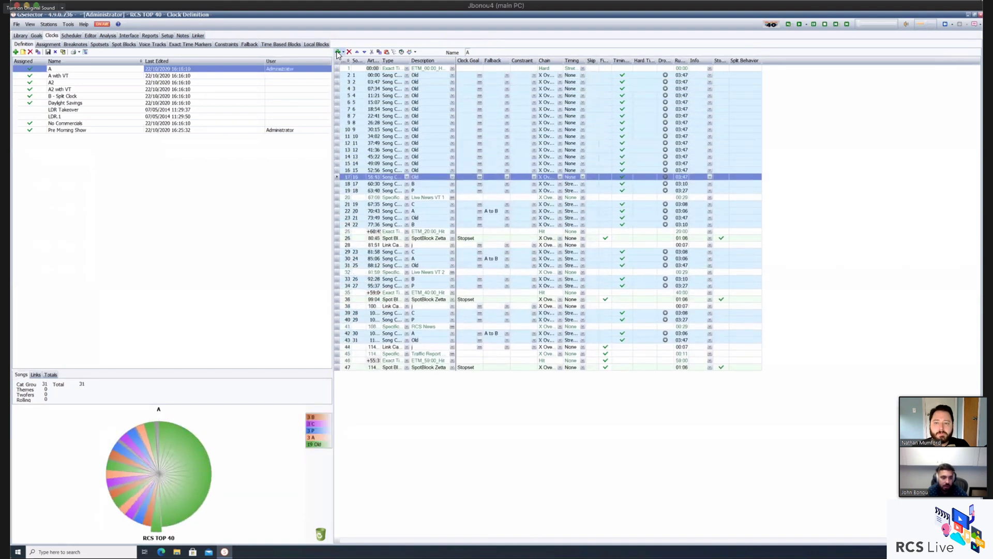
click(337, 52)
click(338, 52)
click(338, 52)
click(337, 52)
click(338, 53)
click(337, 52)
click(337, 52)
click(337, 52)
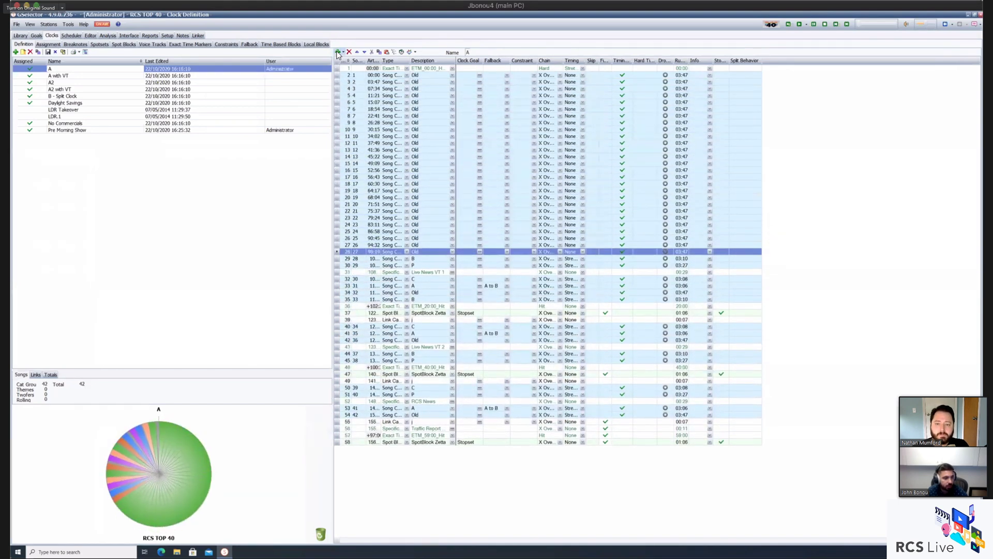
click(337, 52)
click(338, 52)
click(337, 52)
click(337, 53)
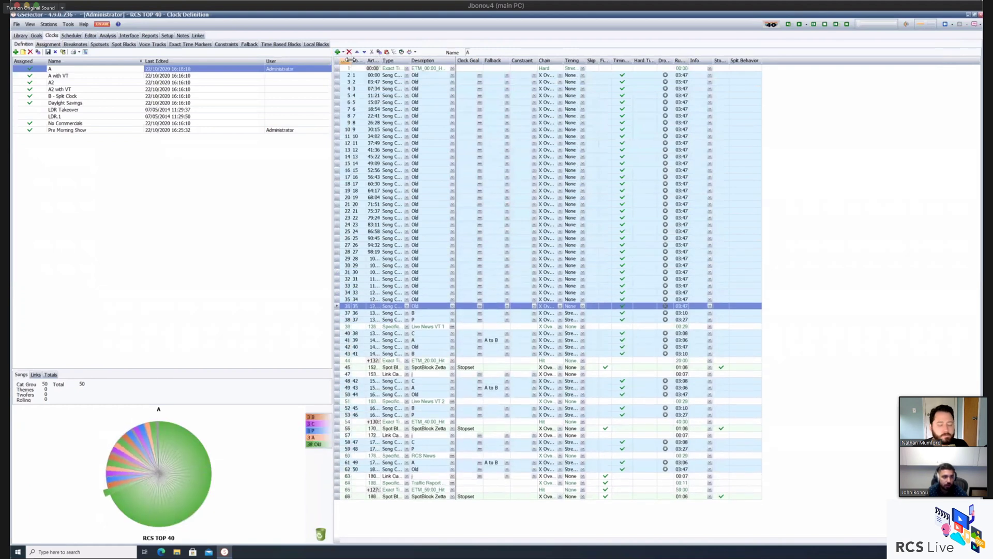
- Widen the song position column and insert an Hour Marker at position 21 of clock A
drag(351, 60, 393, 60)
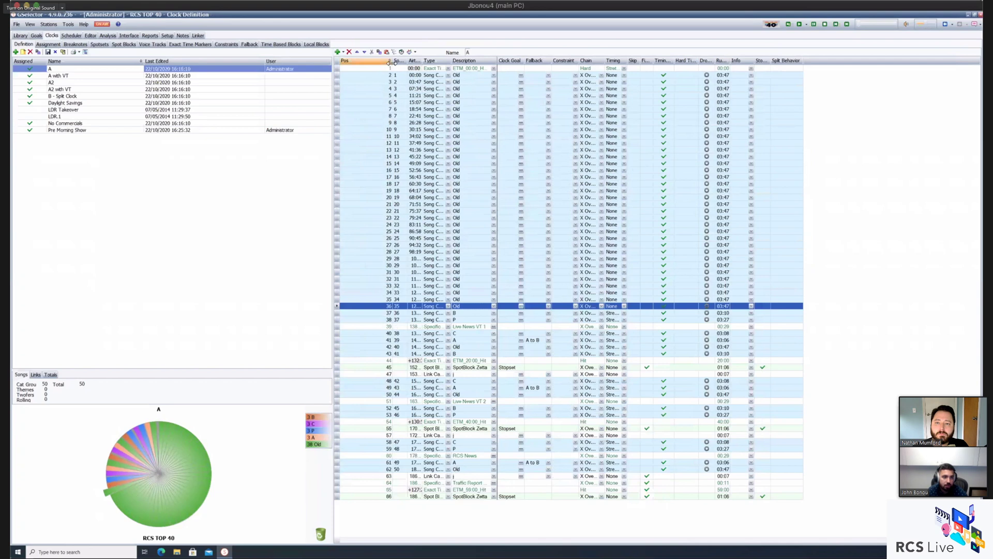
drag(391, 62, 426, 61)
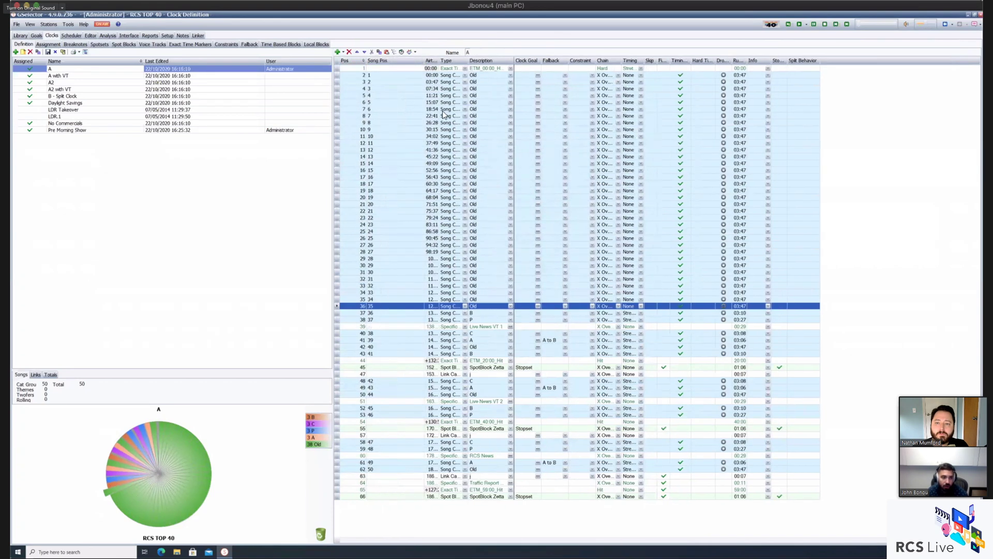
click(395, 52)
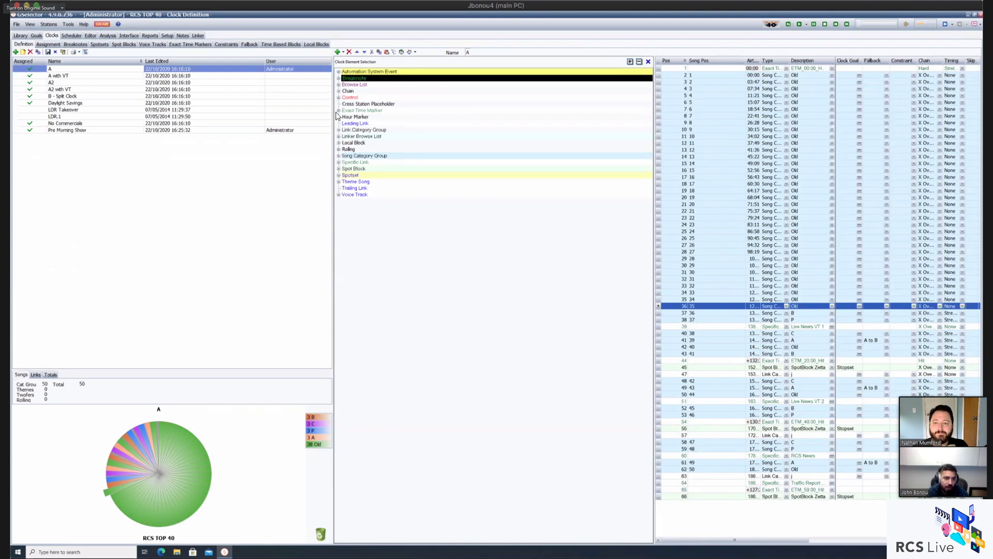
click(352, 118)
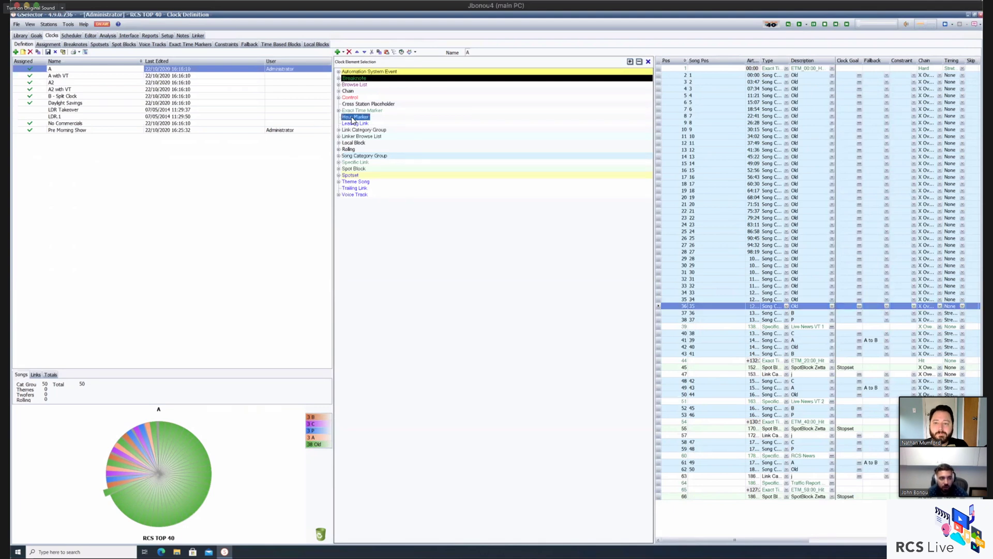
mouse_move(353, 120)
mouse_down()
mouse_move(781, 209)
mouse_move(802, 279)
mouse_move(805, 203)
mouse_up()
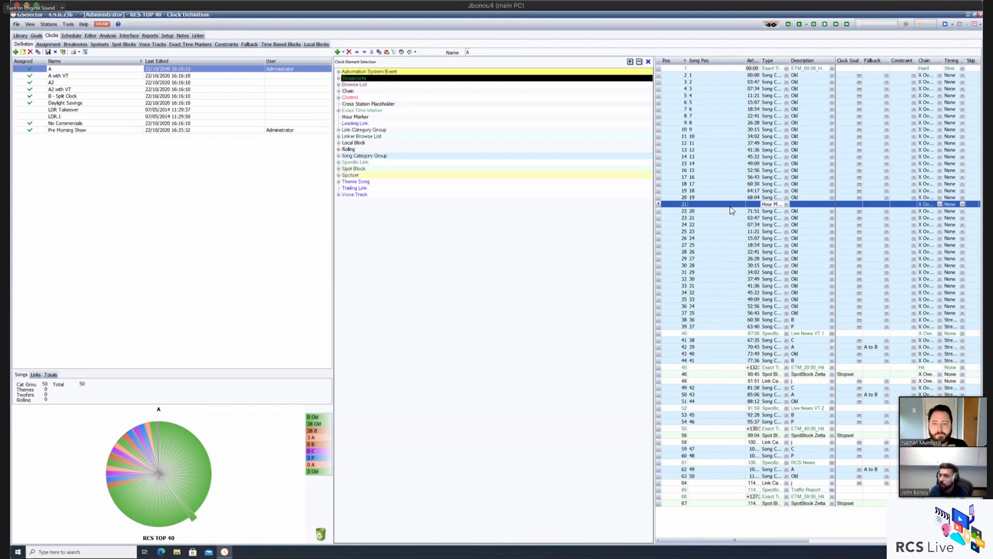
- Return to the clock assignment grid without saving the changes to clock A
click(58, 47)
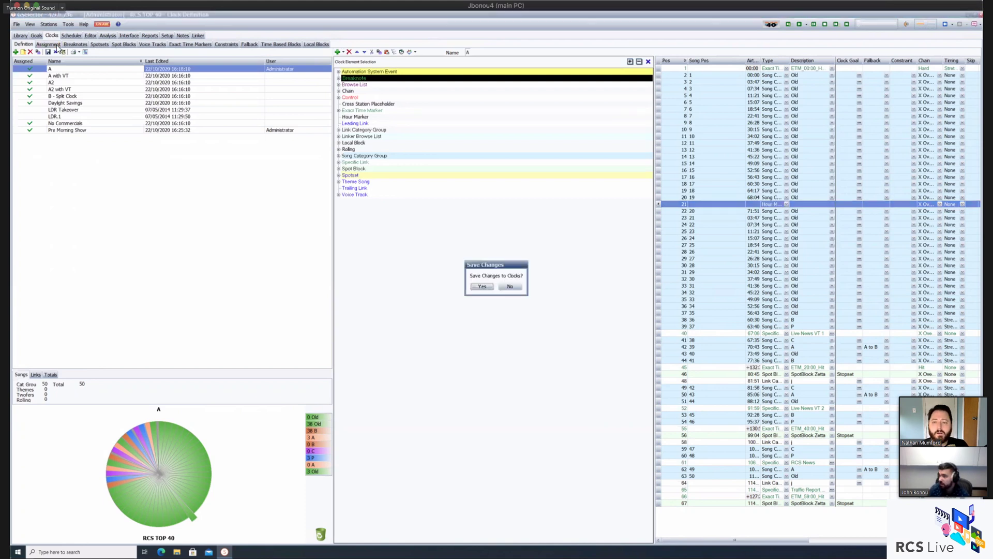
click(519, 288)
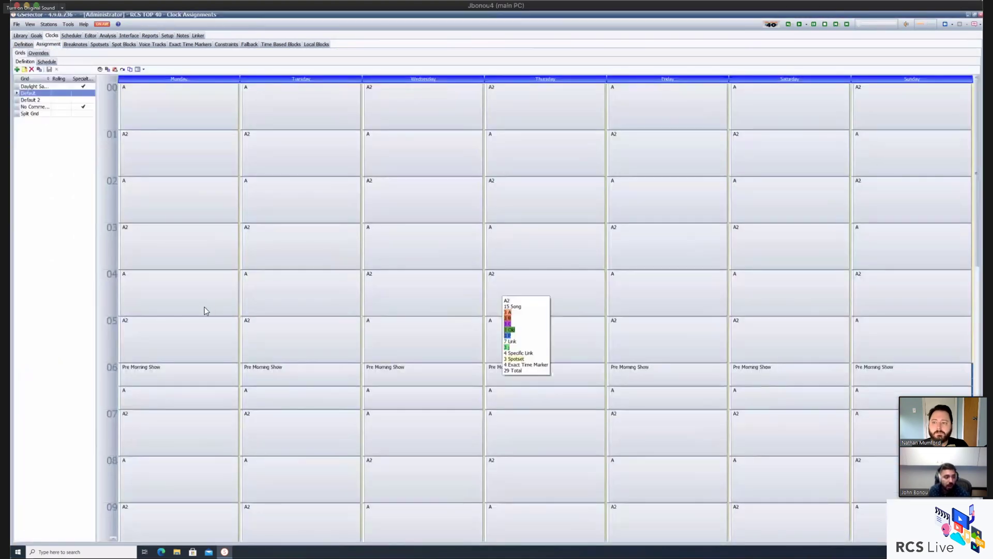
- Try daypart overrides of AM Drive for songs and Mid-day for links on Monday's 05:00 to 06:00 assignment, and cancel it
click(177, 330)
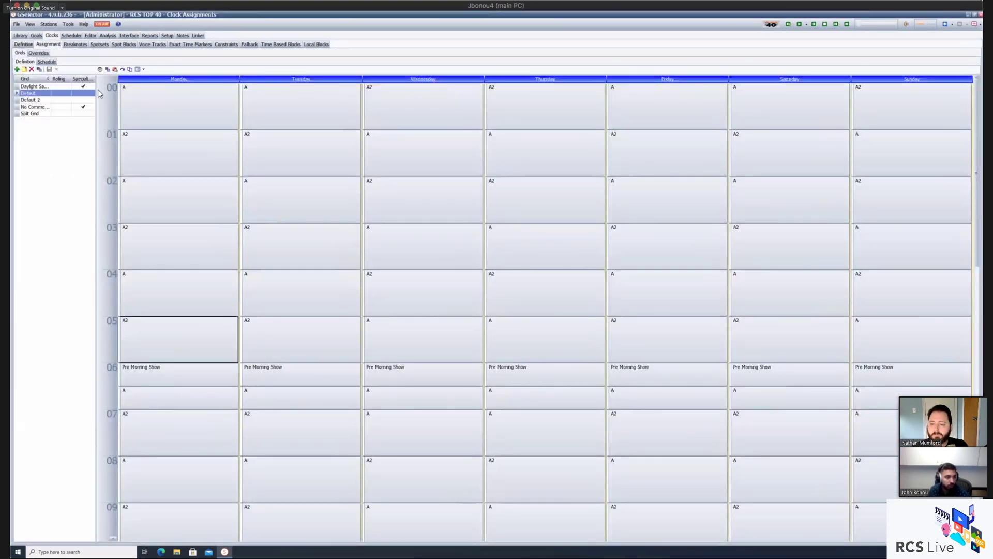
click(100, 69)
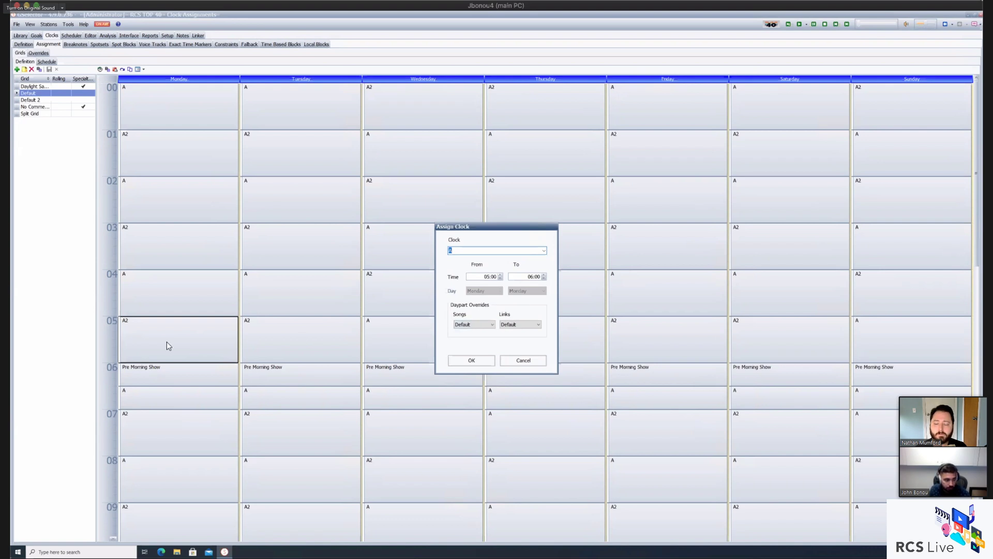
click(481, 326)
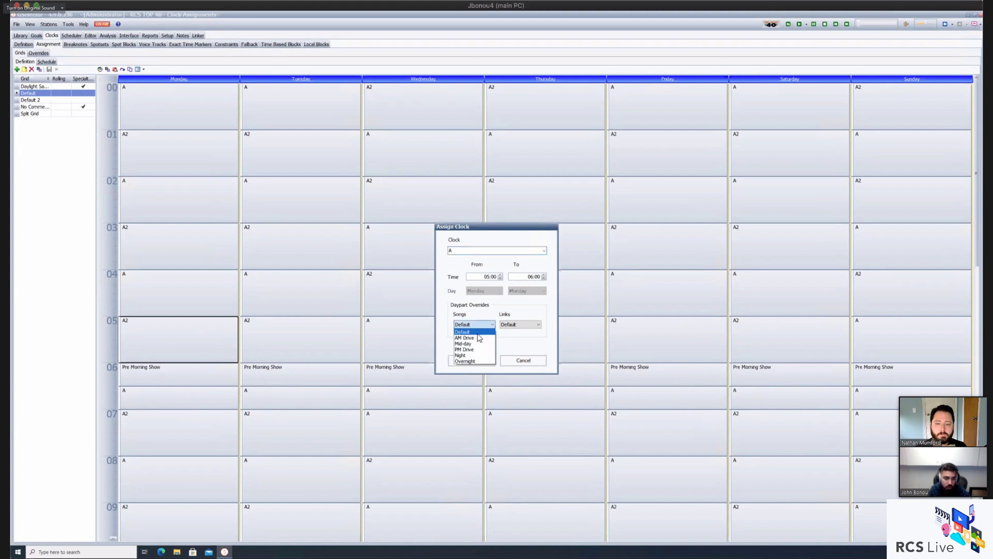
click(478, 336)
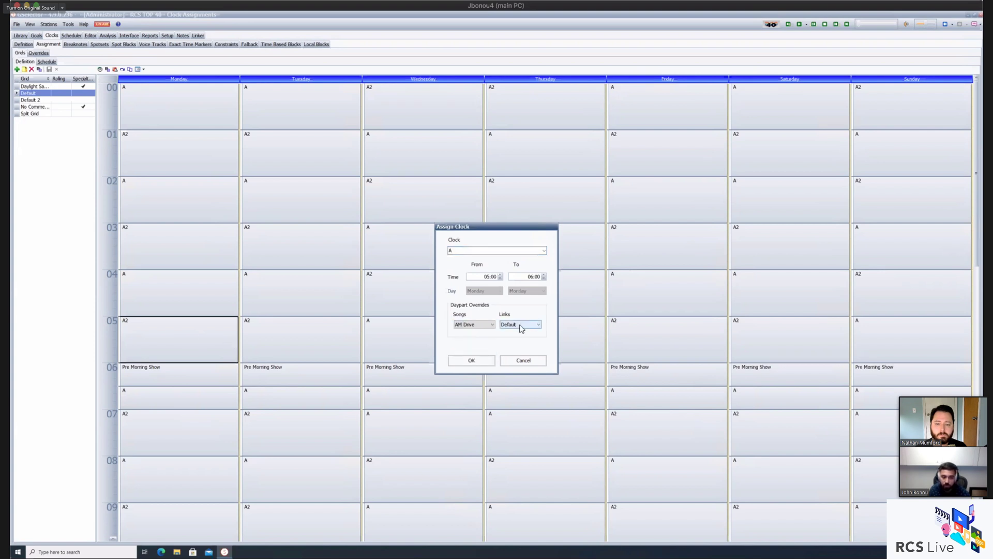
click(521, 325)
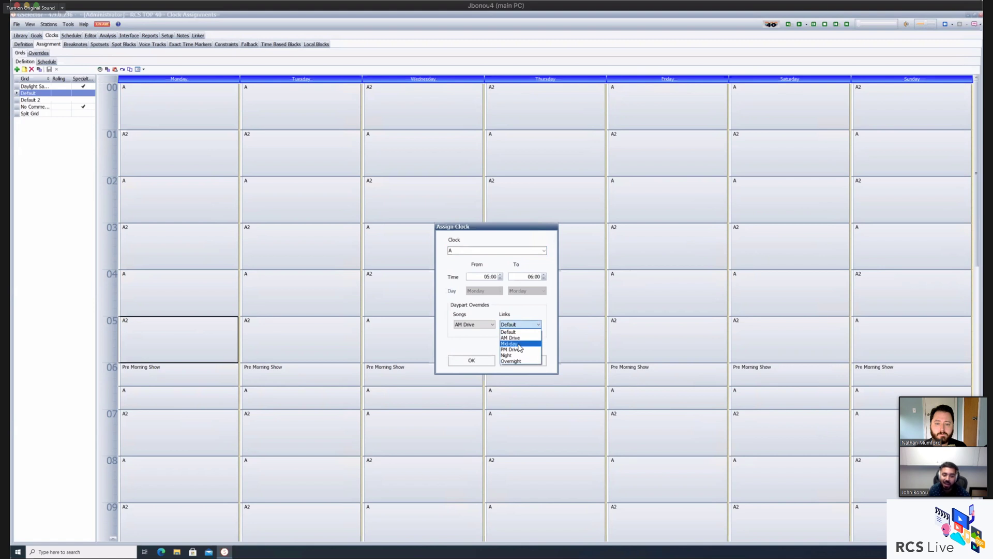
click(520, 346)
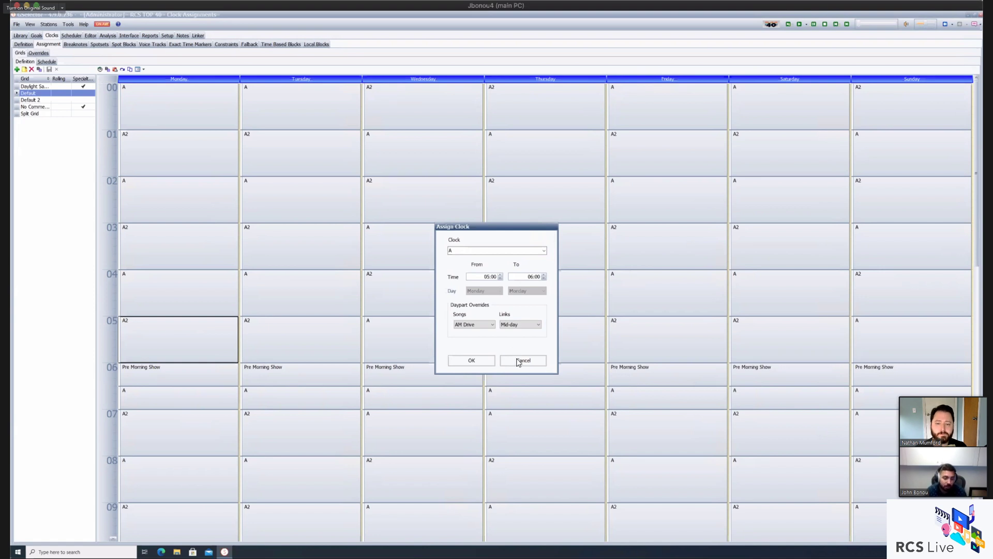
click(520, 361)
right_click(555, 425)
click(555, 425)
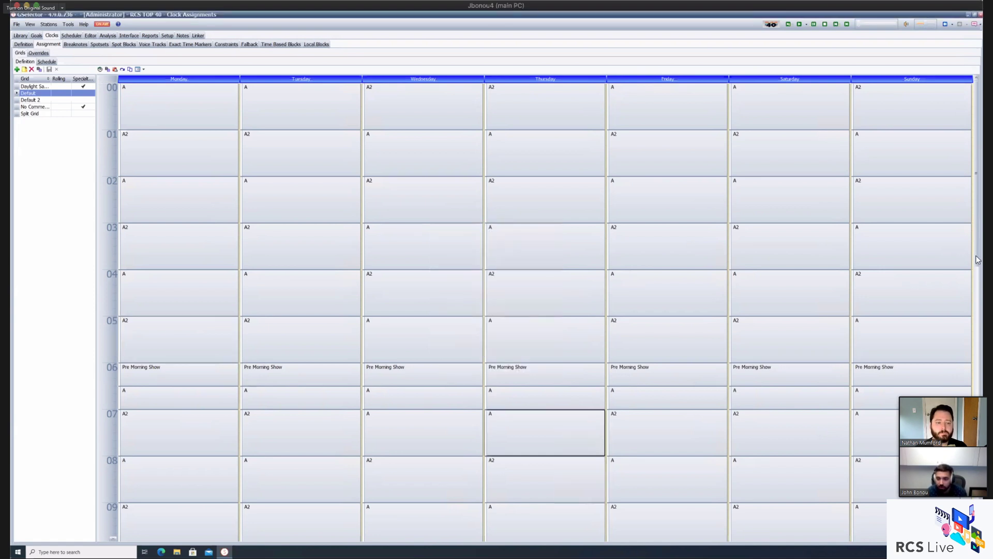
- Select Thursday's 17:00 assignment of clock A in the weekly grid
scroll(555, 424, down, 1)
scroll(634, 402, down, 10)
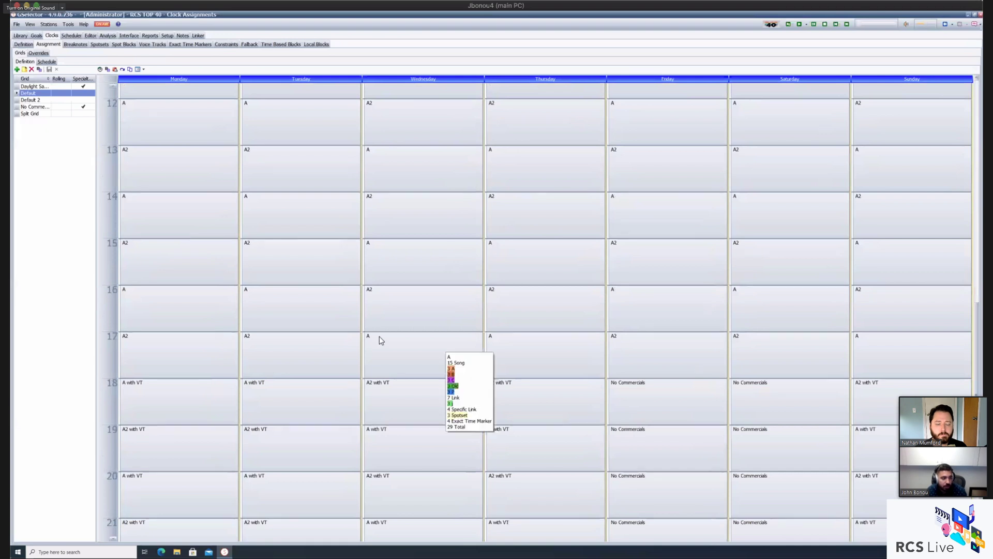
click(521, 358)
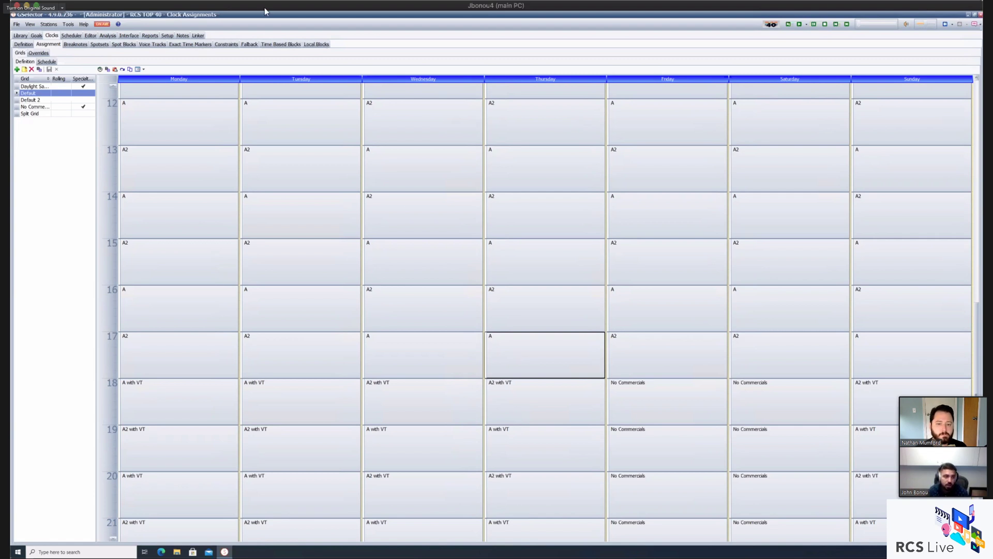
- Add a daypart named "dummy dayprt" with AM Drive as source in the station setup, and view the hourly daypart assignments
click(167, 35)
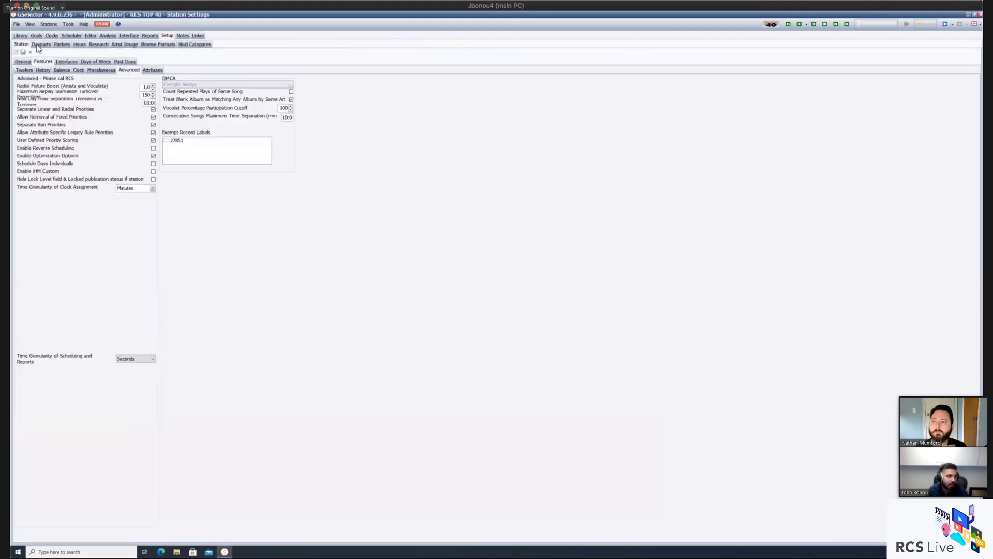
click(37, 44)
click(15, 60)
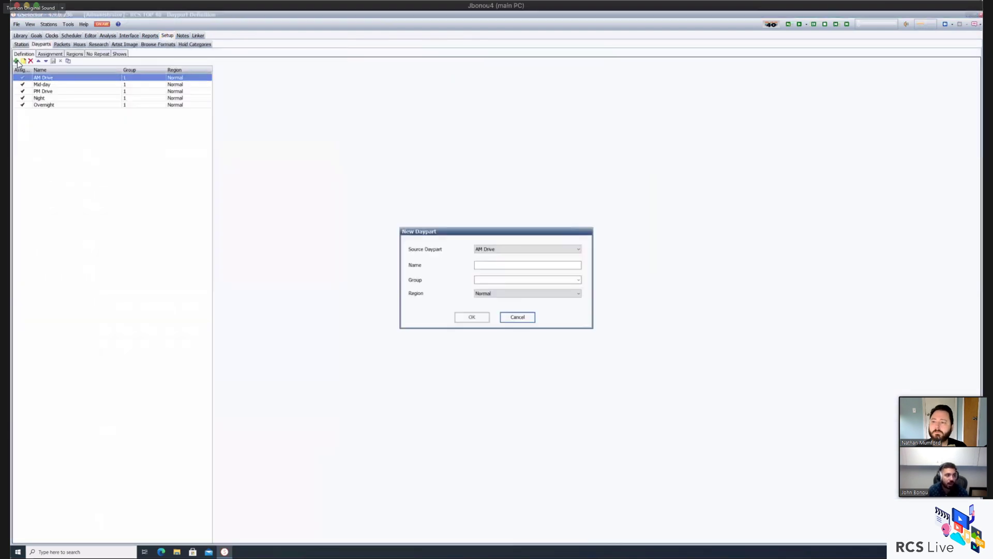
click(500, 264)
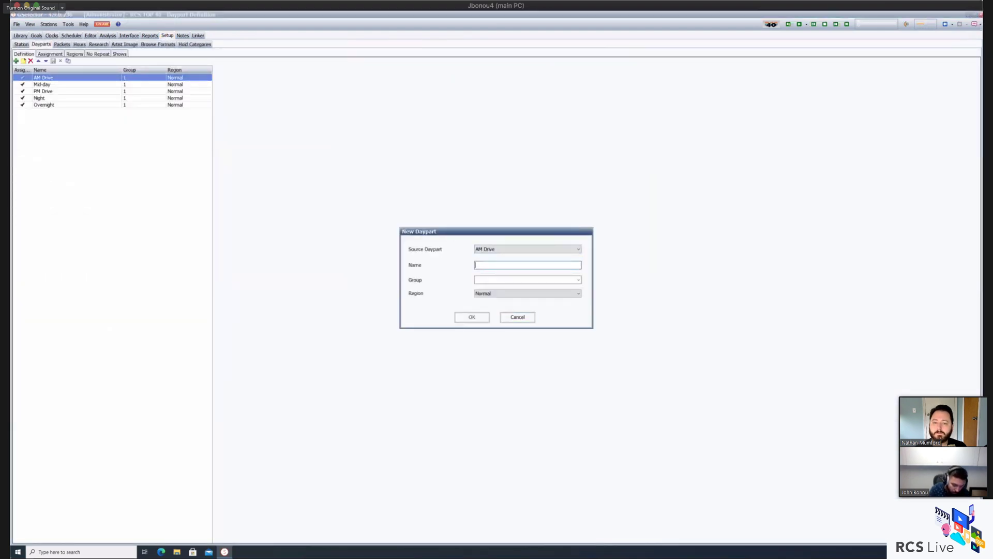
text(dummy dayprt)
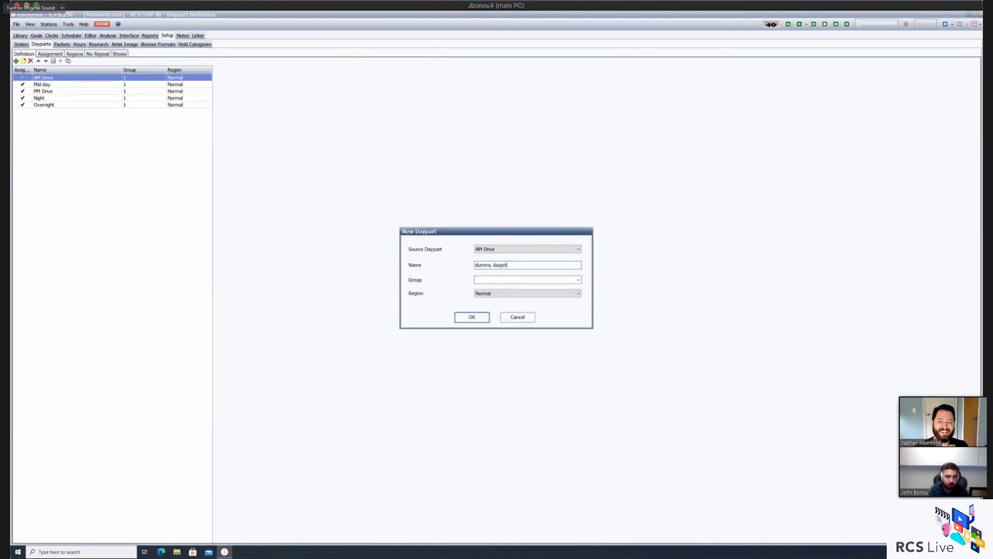
key(Return)
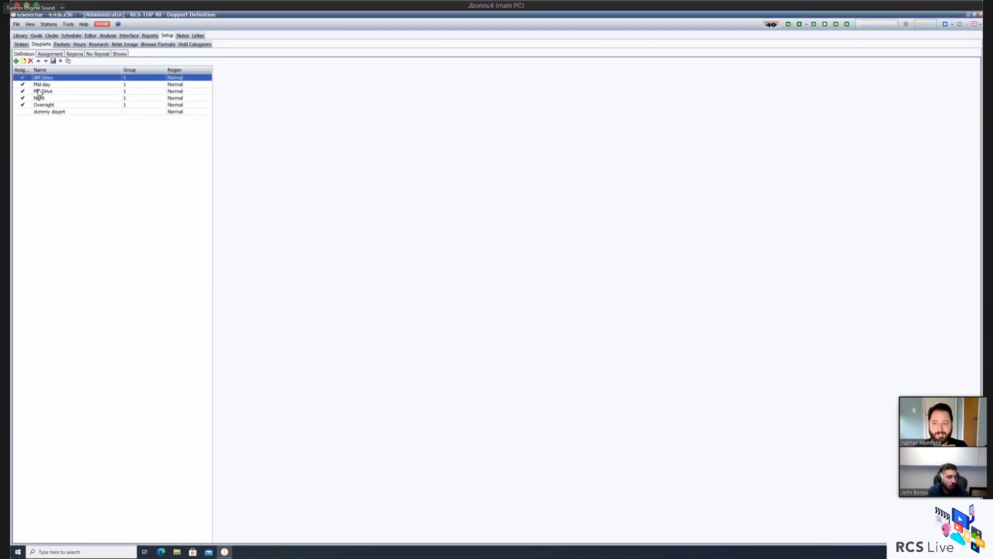
click(50, 54)
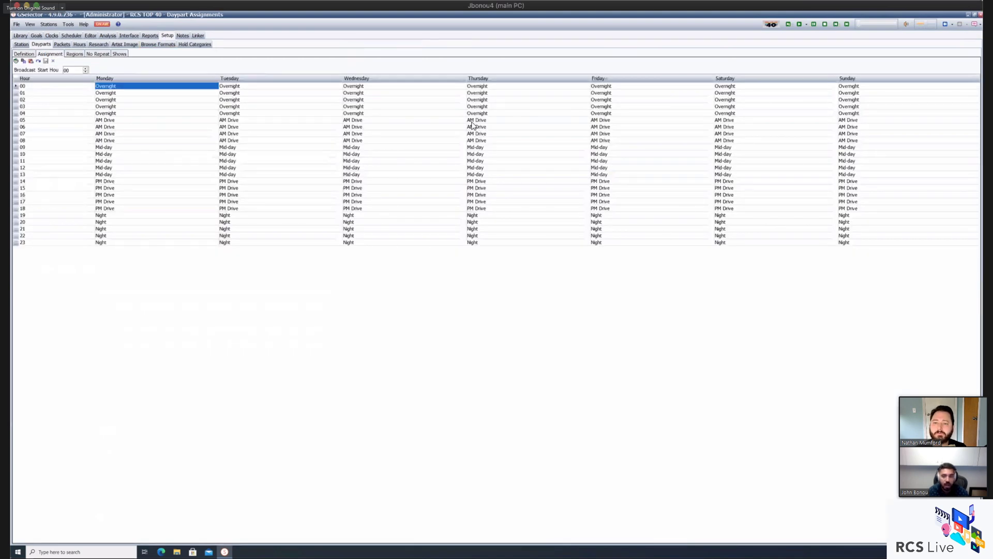
- Add a priority list named BLANK to the goal priorities, without applying the content rule
click(38, 35)
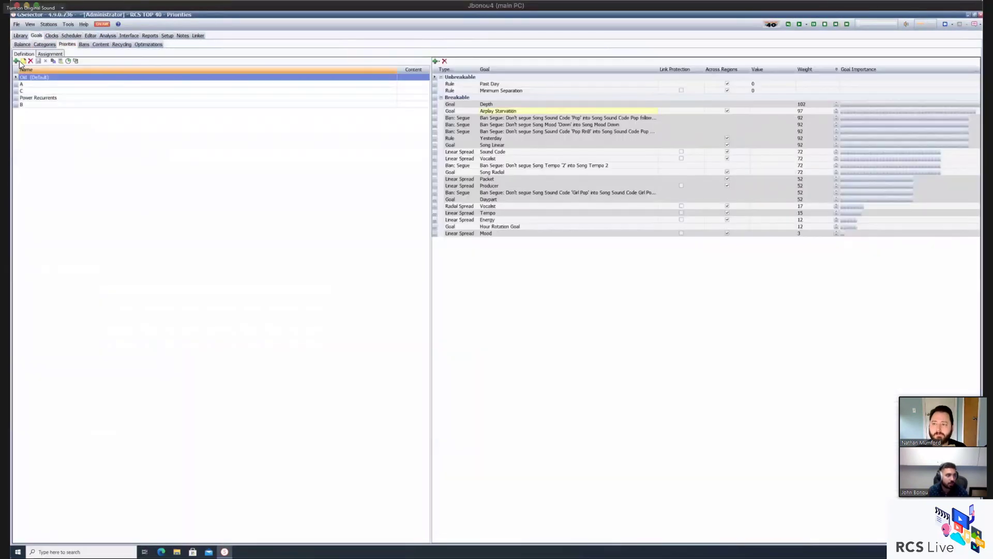
click(16, 61)
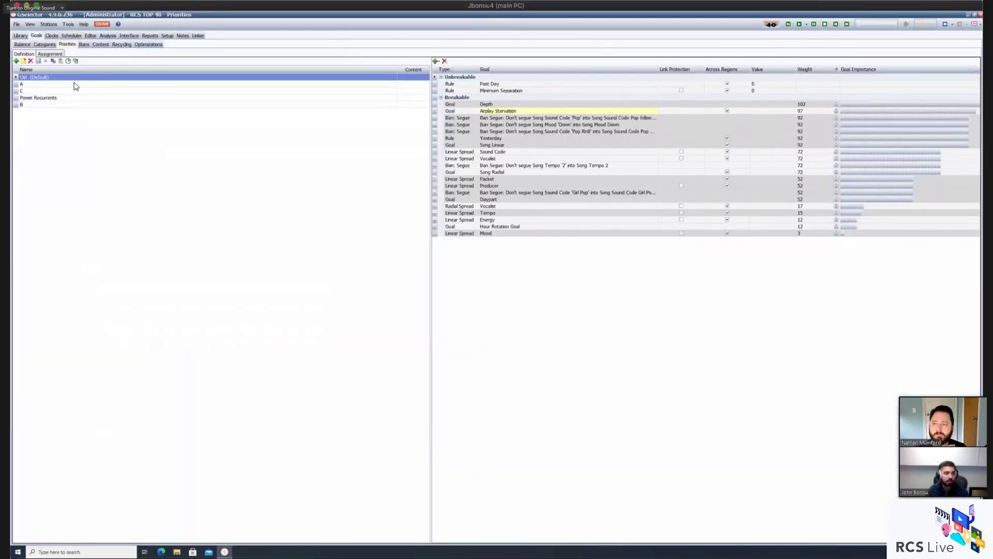
text(N)
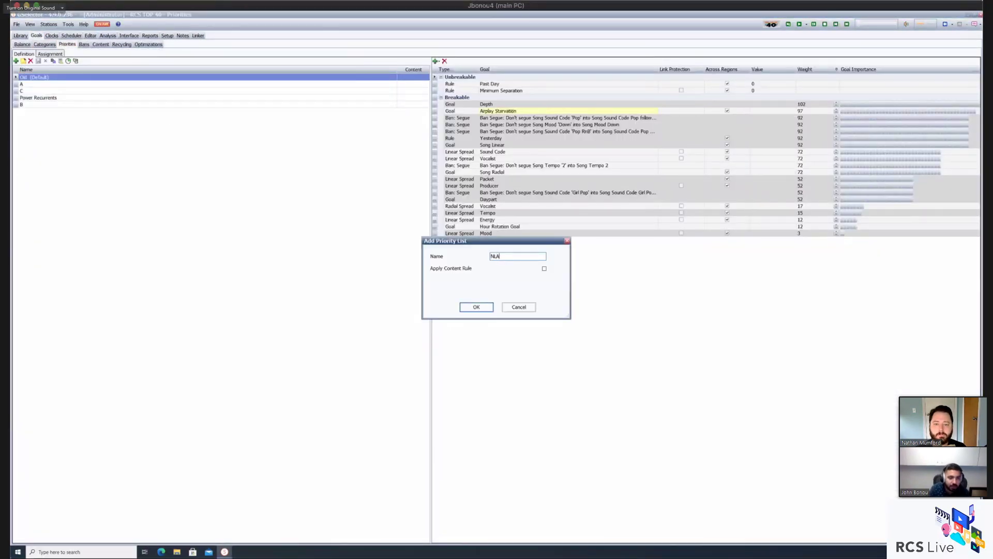
text(LA)
key(BackSpace)
key(BackSpace)
key(BackSpace)
text(BLANK)
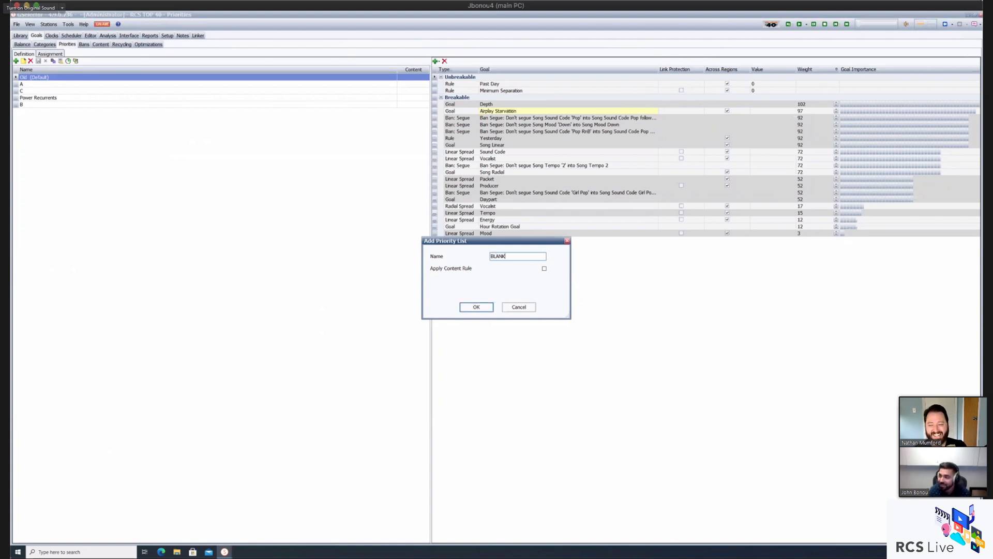
key(Return)
- Delete all unbreakable and breakable rules and goals from the BLANK priority list and save it
click(200, 111)
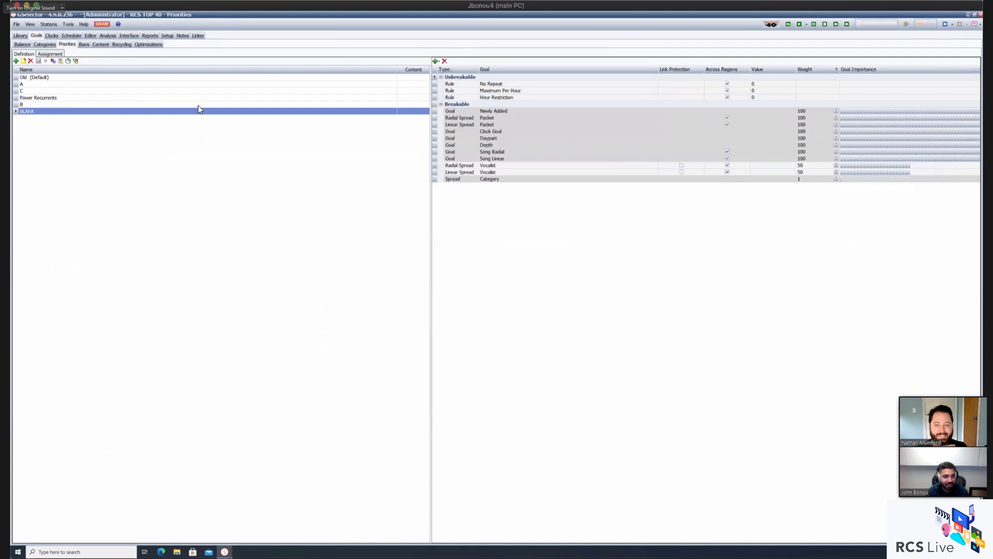
click(506, 83)
key(Delete)
key(Delete)
key(Delete)
key(Delete)
key(Delete)
key(Delete)
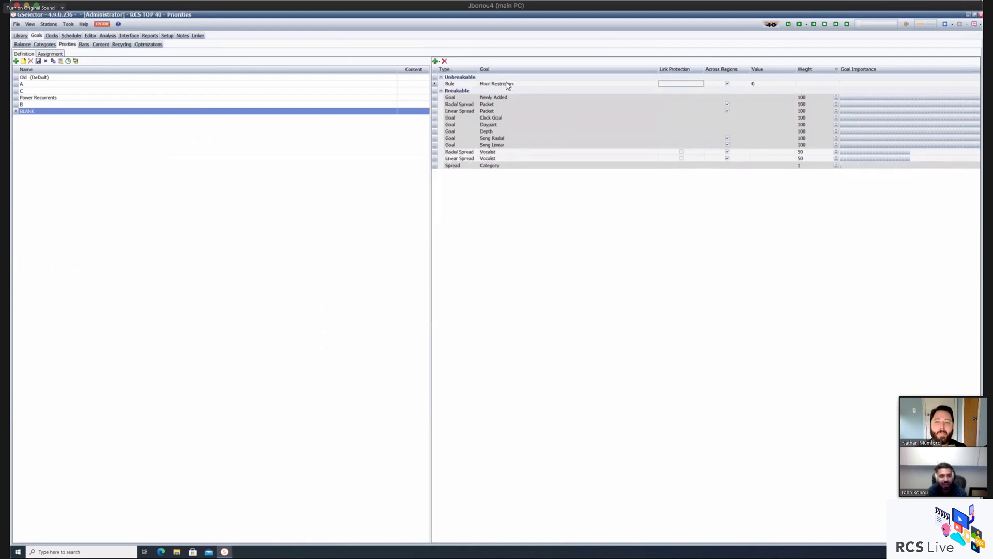
key(Delete)
key(Delete)
key(Delete)
key(Delete)
key(Delete)
key(Delete)
key(Delete)
key(Delete)
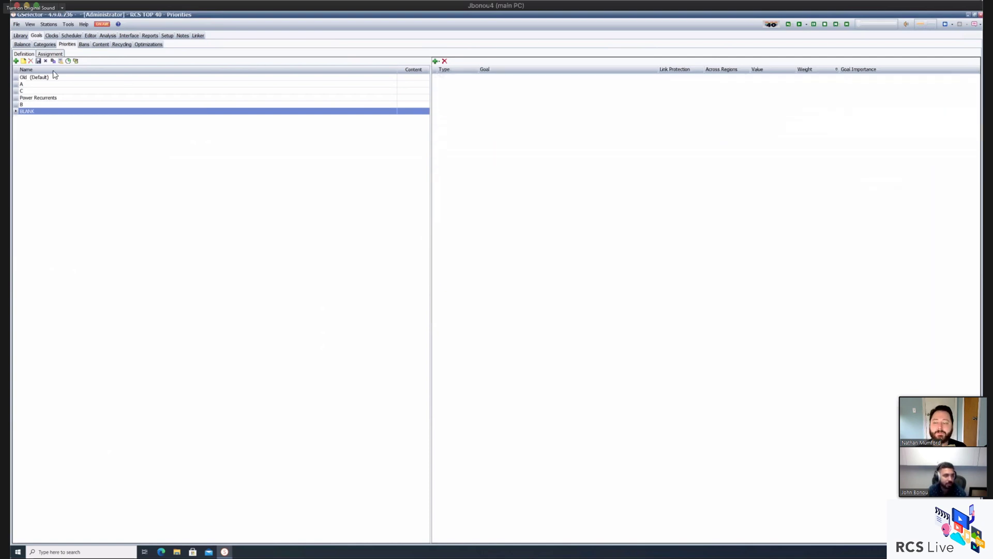
click(38, 61)
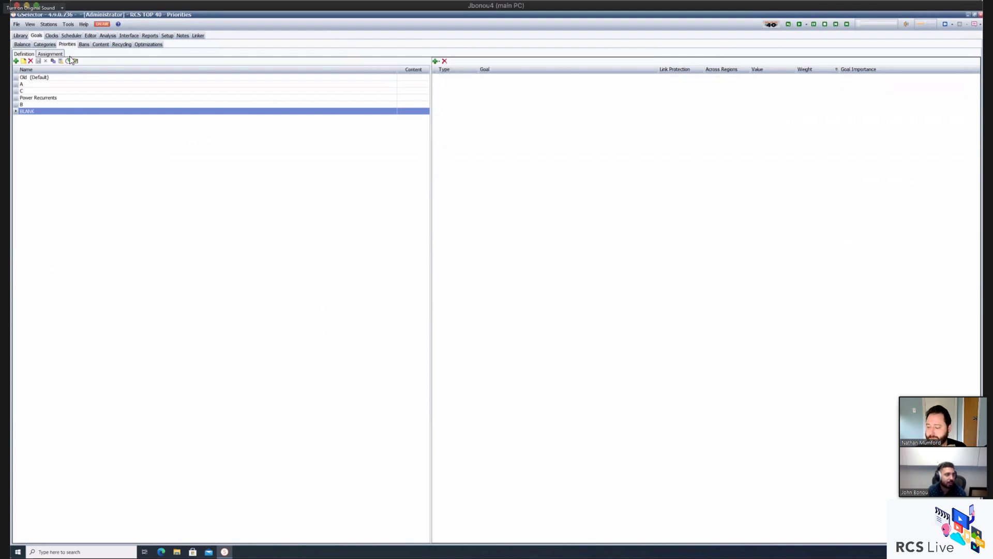
- Assign the BLANK priority list to the dummy dayprt daypart for all song category groups and save the assignments
click(60, 54)
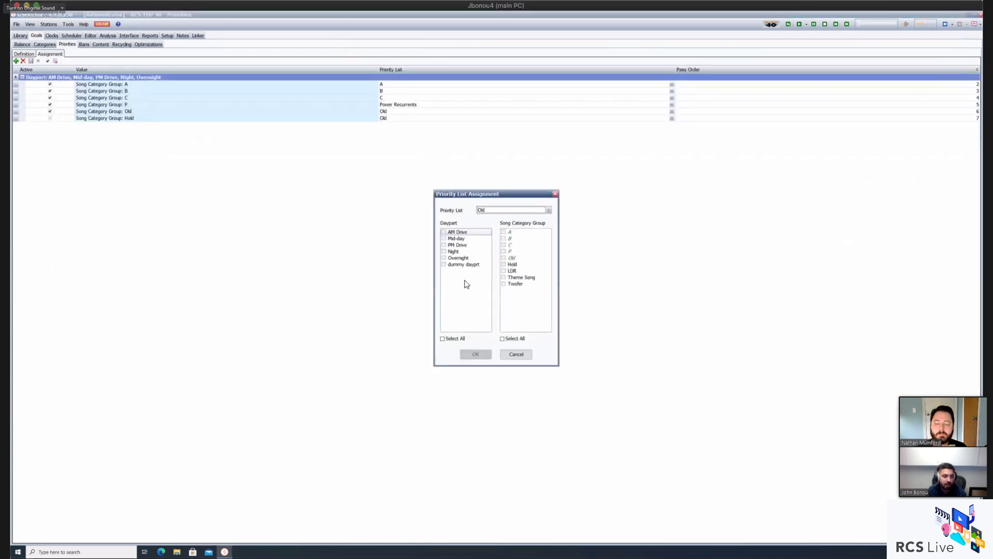
click(443, 264)
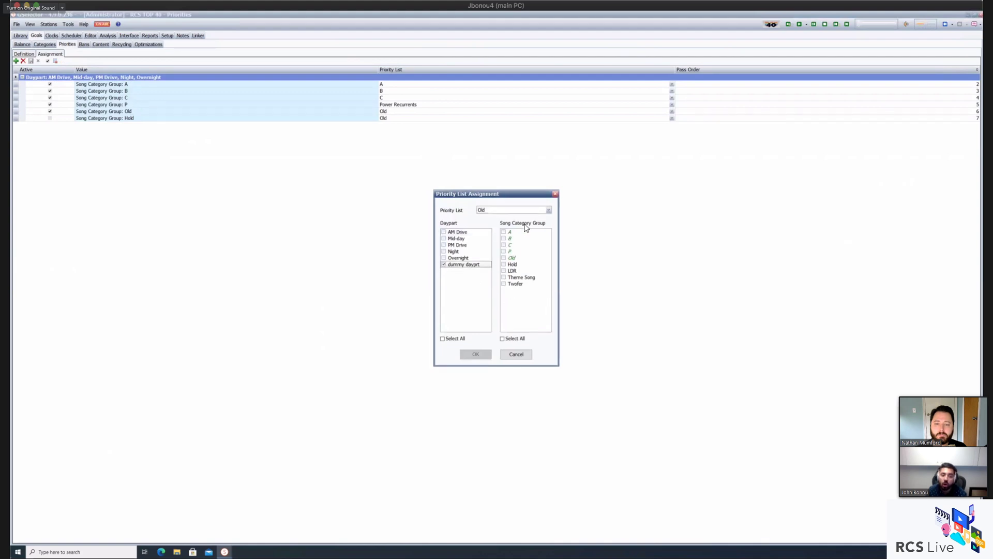
click(502, 338)
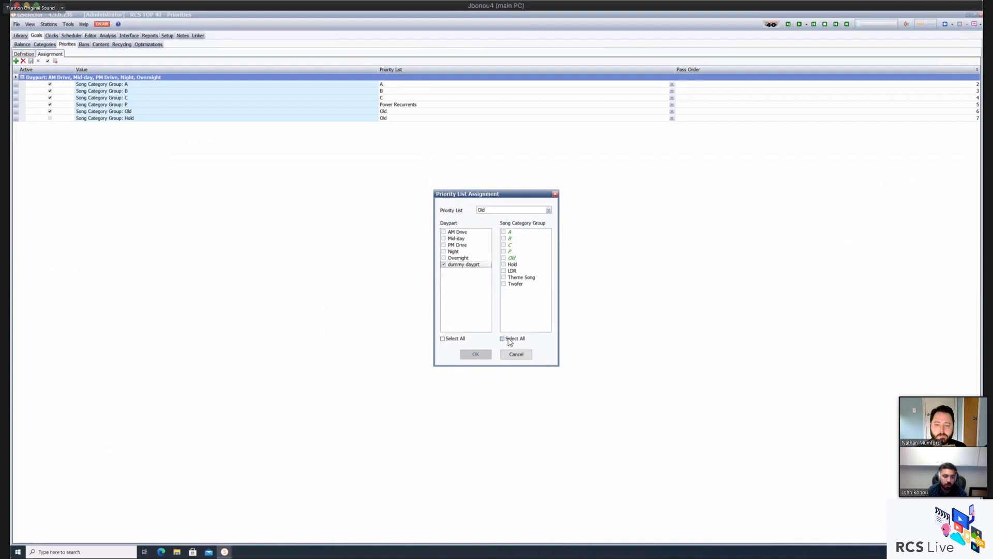
click(517, 211)
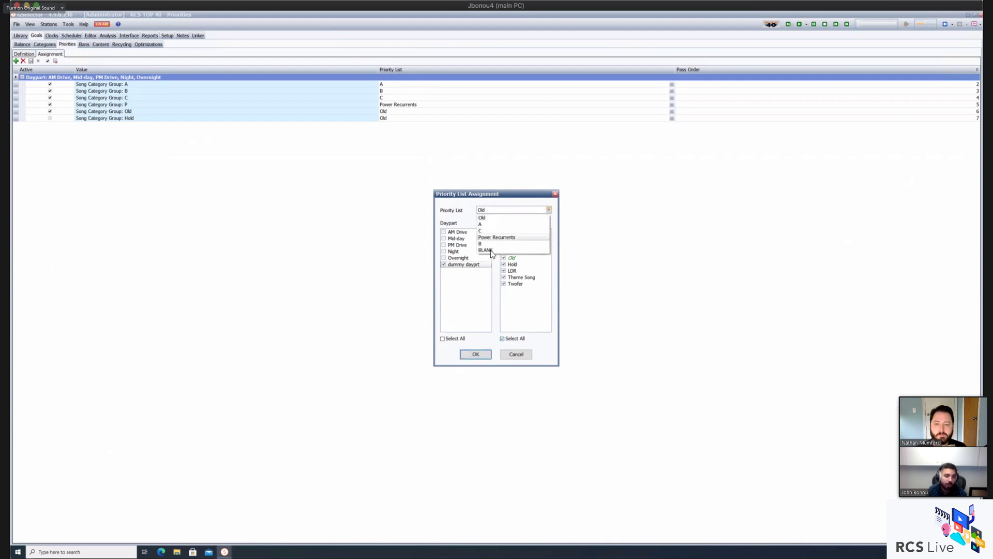
click(476, 354)
click(476, 354)
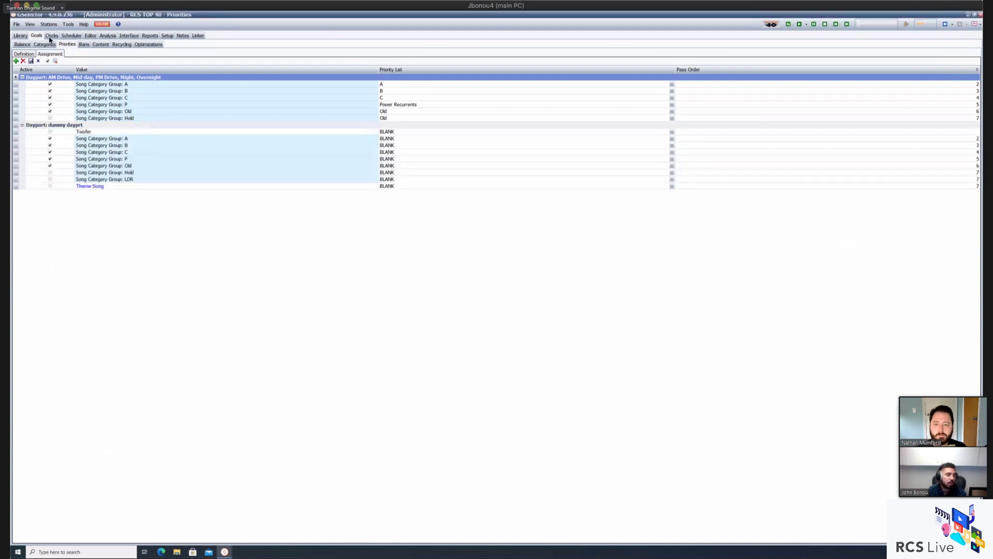
click(31, 61)
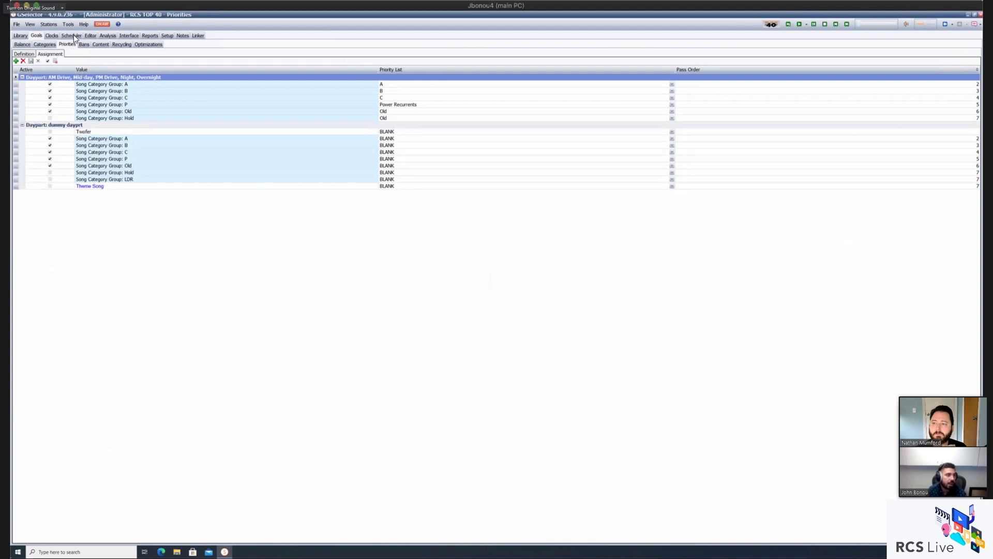
- Set the songs daypart override of Thursday's 17:00 to 18:00 clock A assignment to dummy dayprt, and choose a links override
click(52, 35)
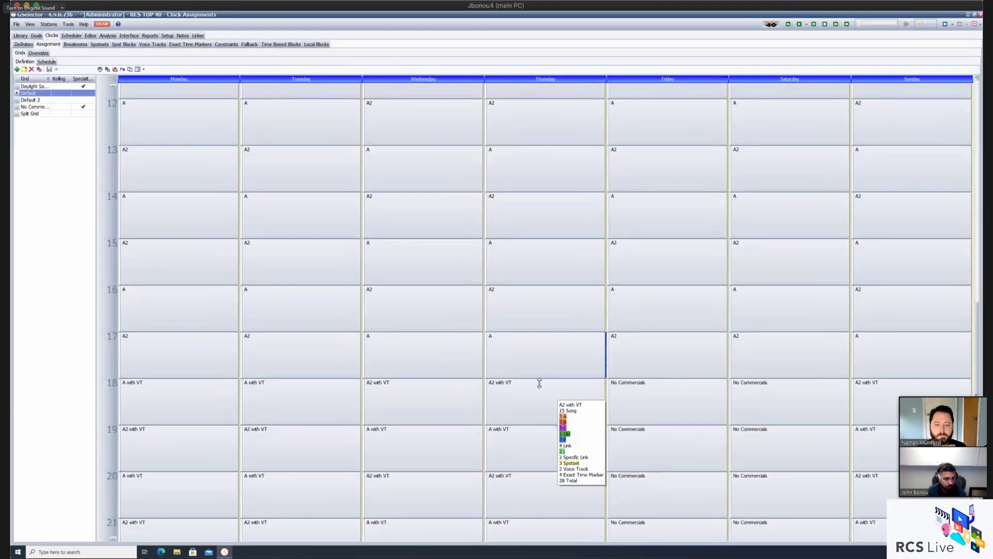
click(537, 361)
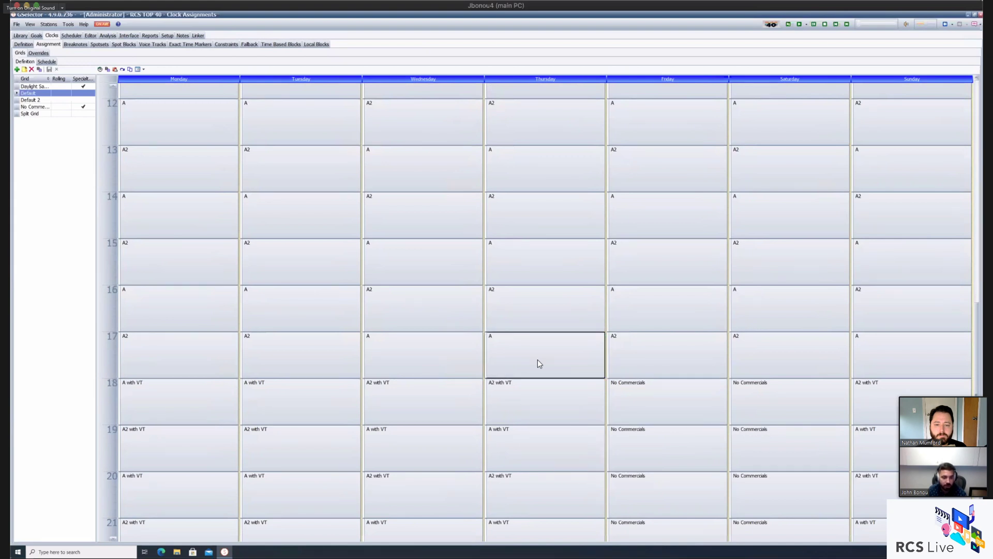
right_click(538, 360)
click(560, 364)
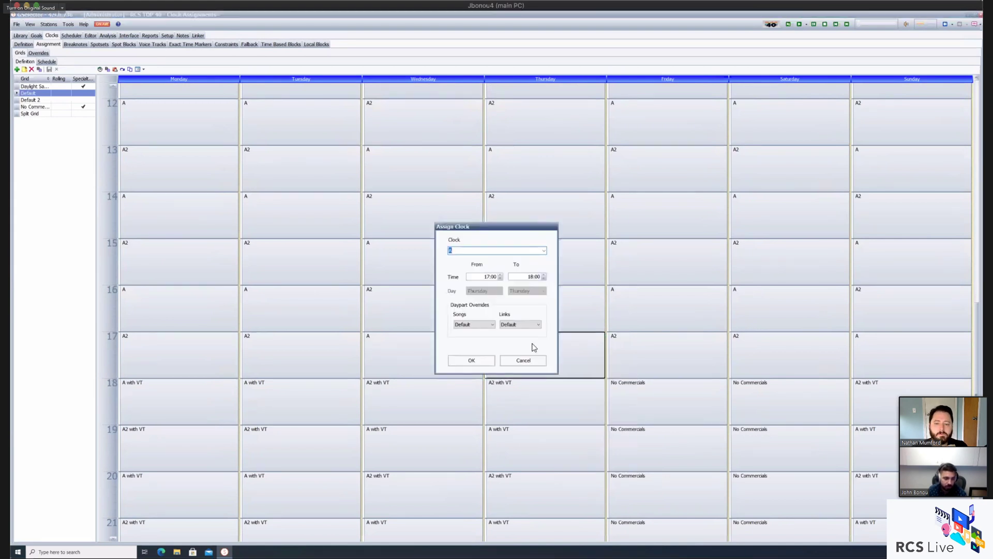
click(478, 325)
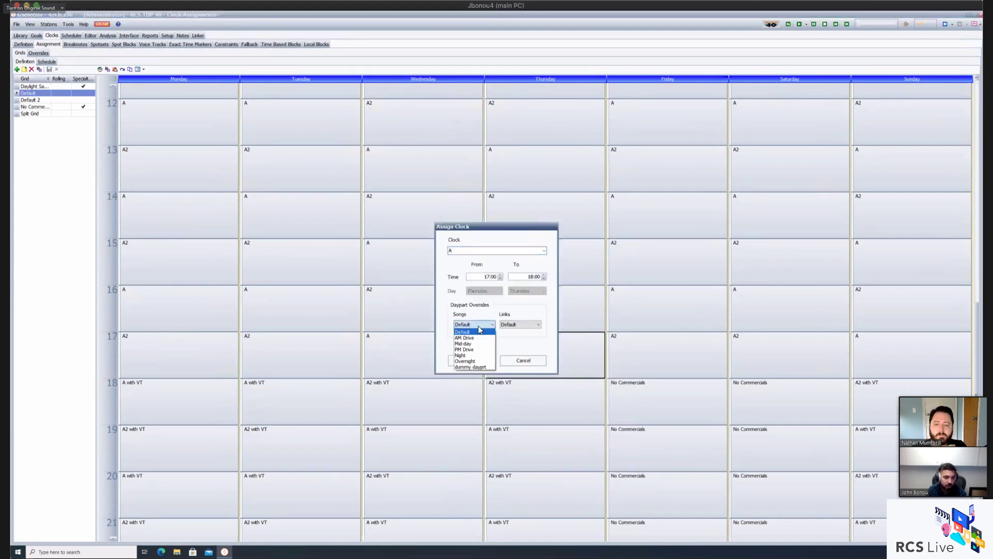
click(480, 367)
click(523, 327)
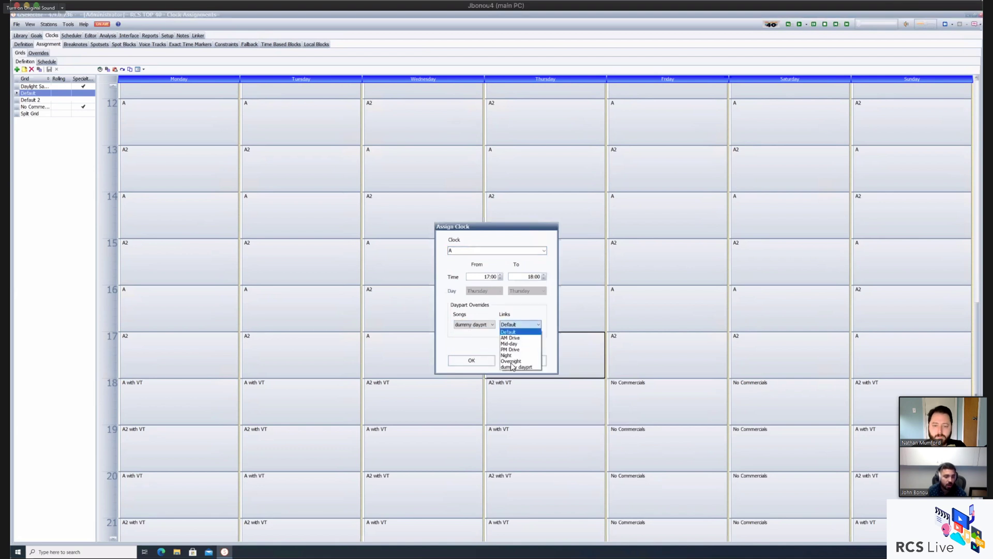
click(470, 362)
click(470, 362)
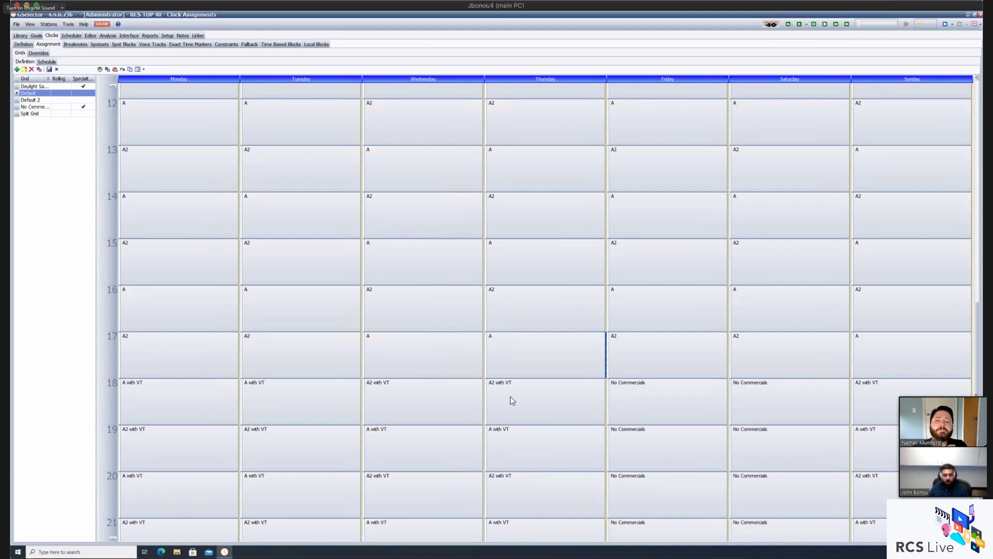
- Set the links daypart override of Monday's 06:00 to 06:30 Pre Morning Show assignment to Overnight
click(526, 358)
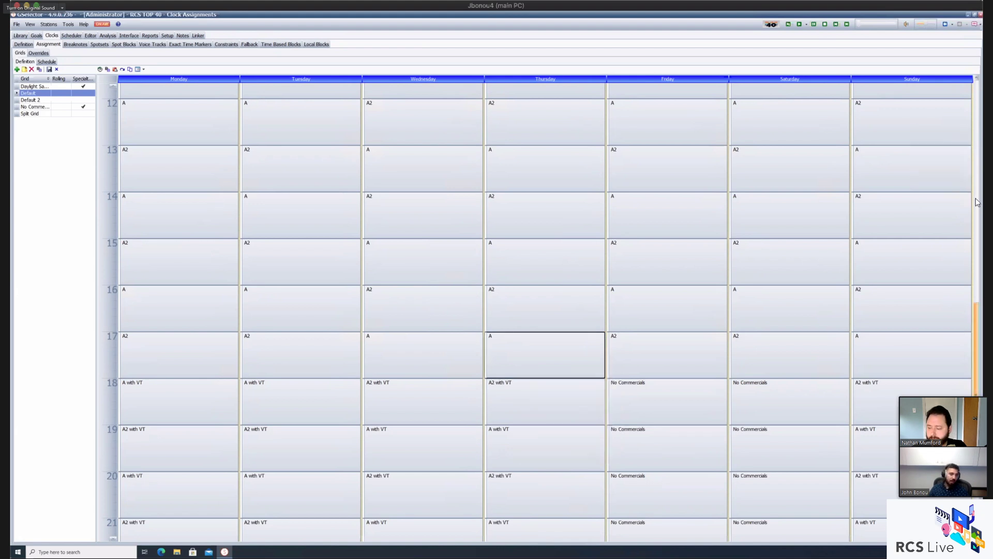
scroll(977, 204, up, 8)
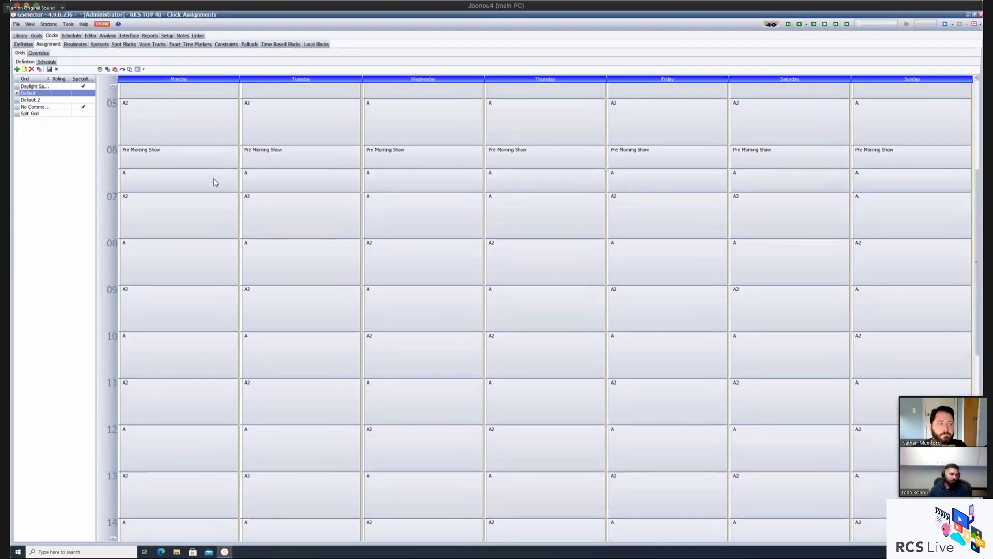
click(159, 167)
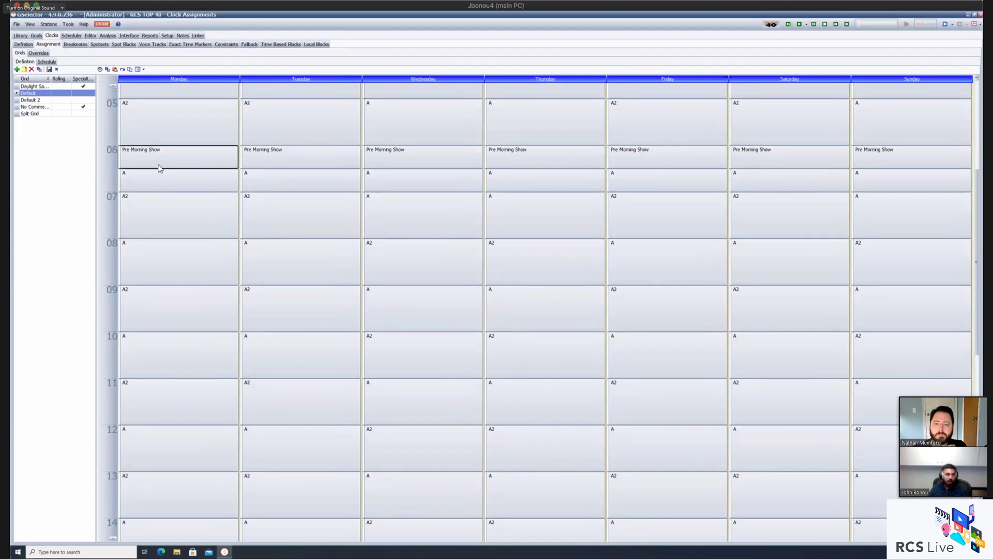
right_click(159, 167)
click(180, 171)
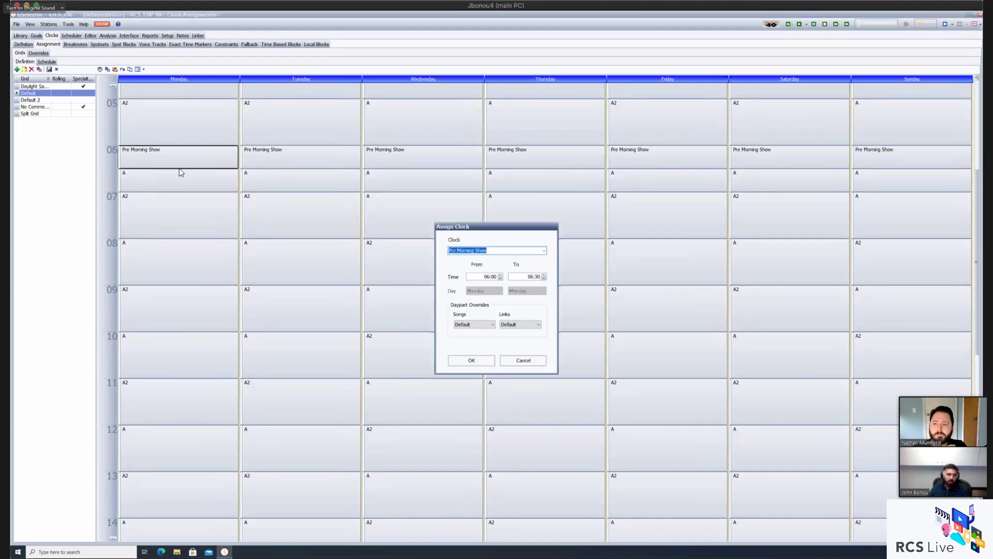
click(534, 330)
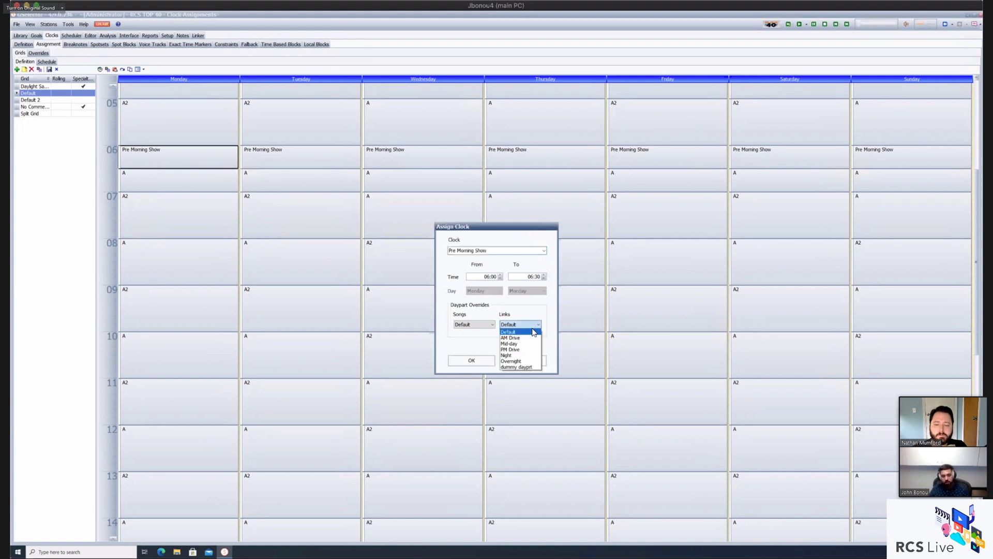
click(523, 362)
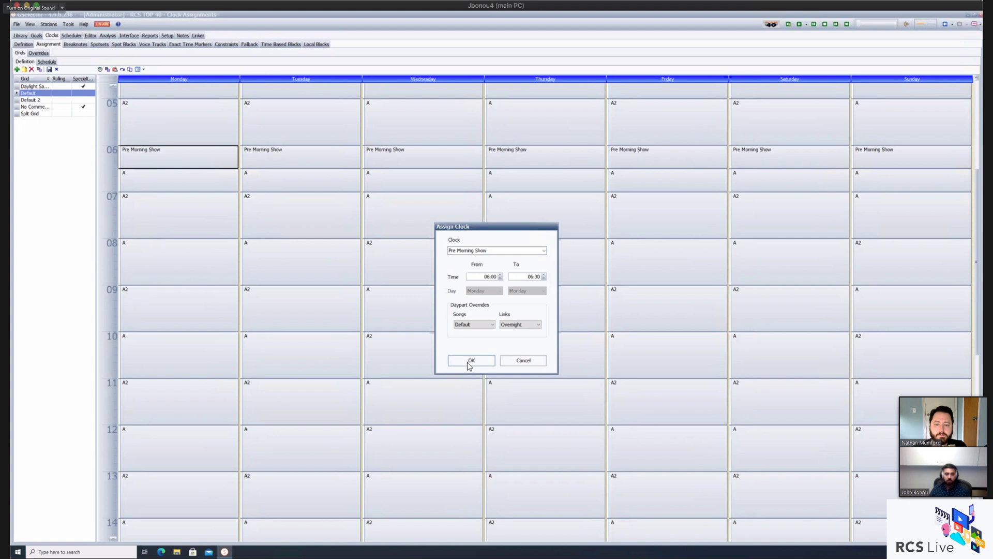
click(467, 362)
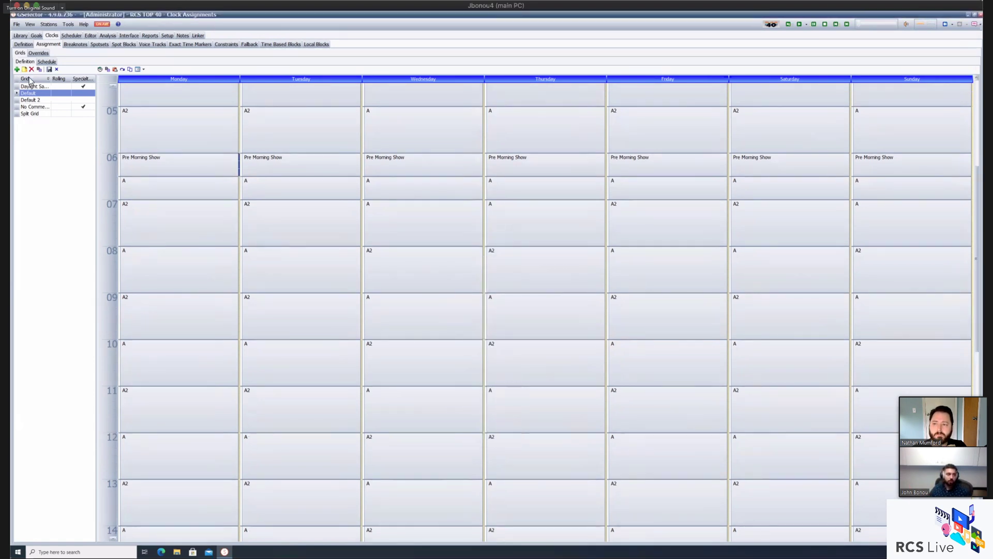
- Save the Default grid's clock assignments and open the artist balance goals for the AM Drive daypart on the Default grid
click(48, 70)
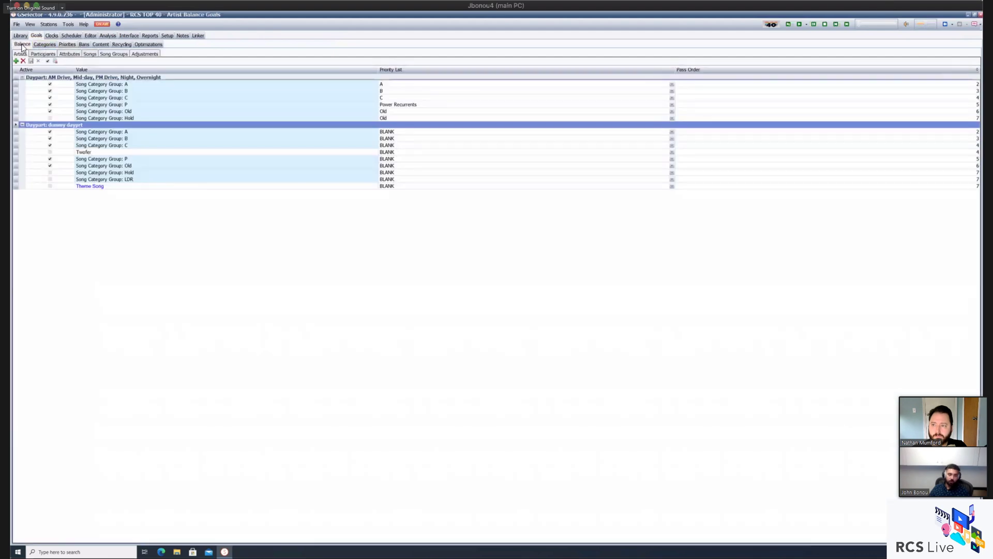
click(22, 46)
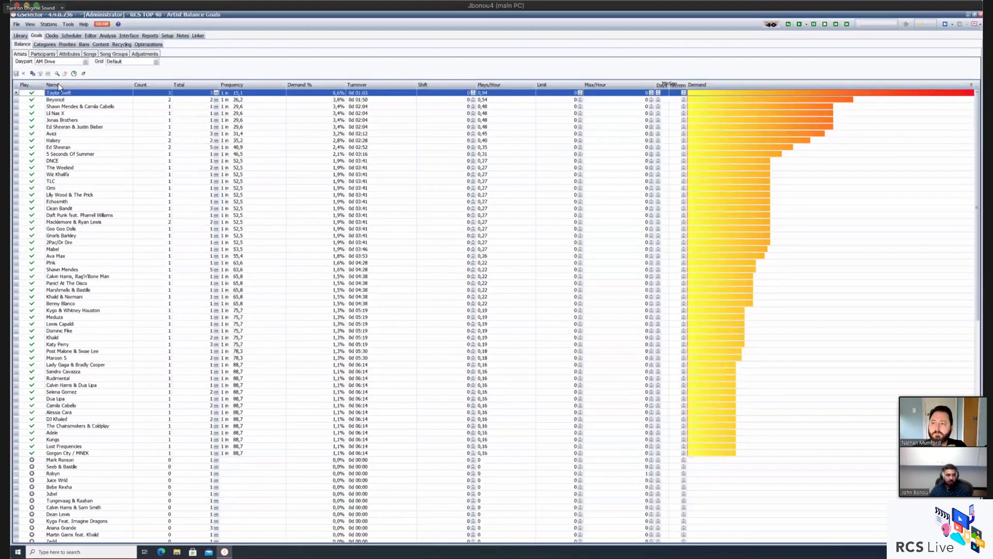
click(73, 63)
click(74, 62)
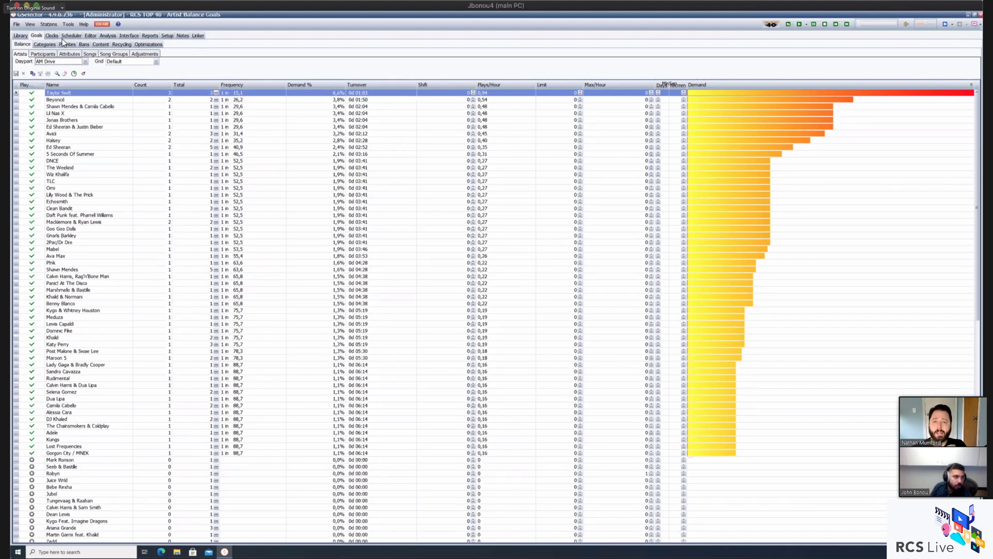
- Return to the clock assignments, show the grid in 60-minute intervals, and inspect Monday's clock details from 06:00 to 08:00
click(51, 35)
click(48, 45)
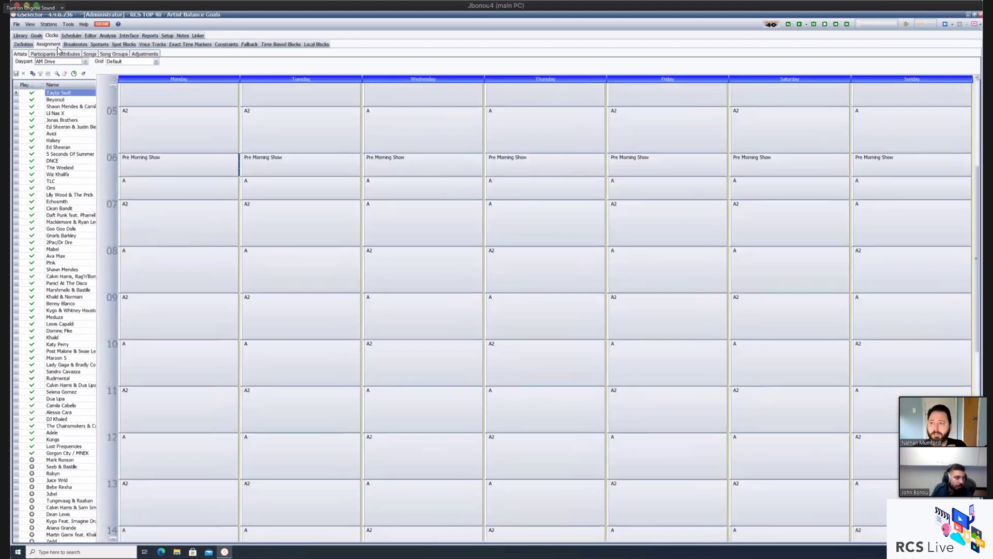
mouse_move(223, 177)
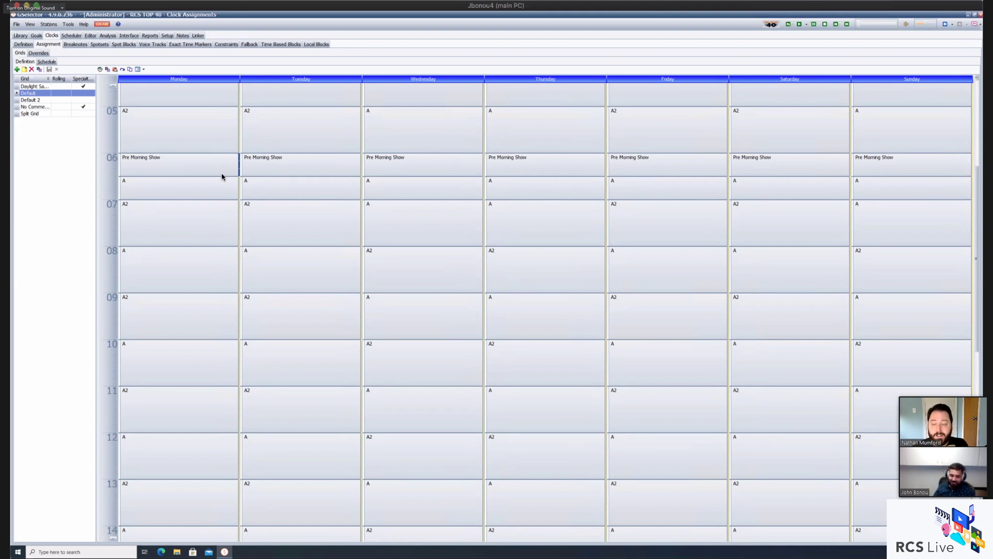
click(144, 68)
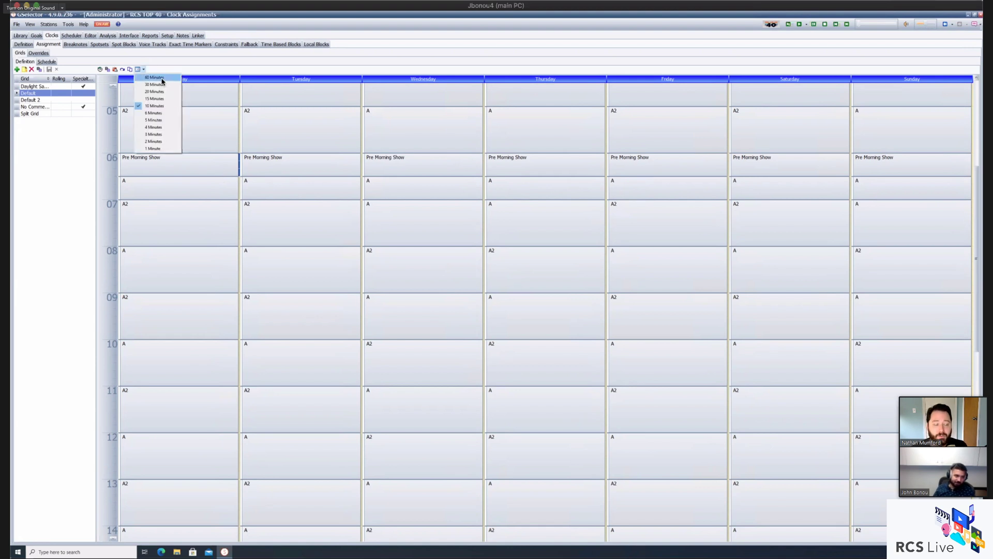
click(162, 79)
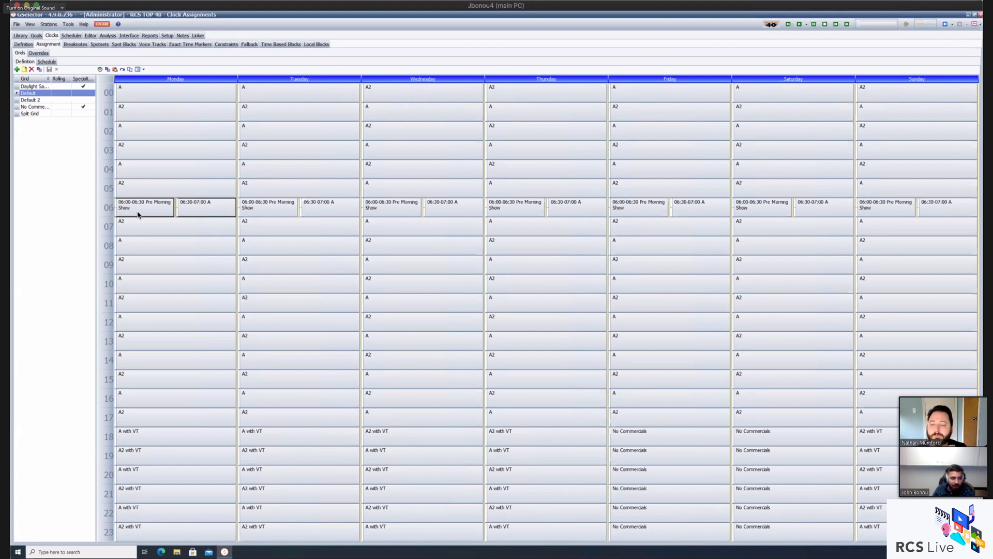
mouse_move(137, 214)
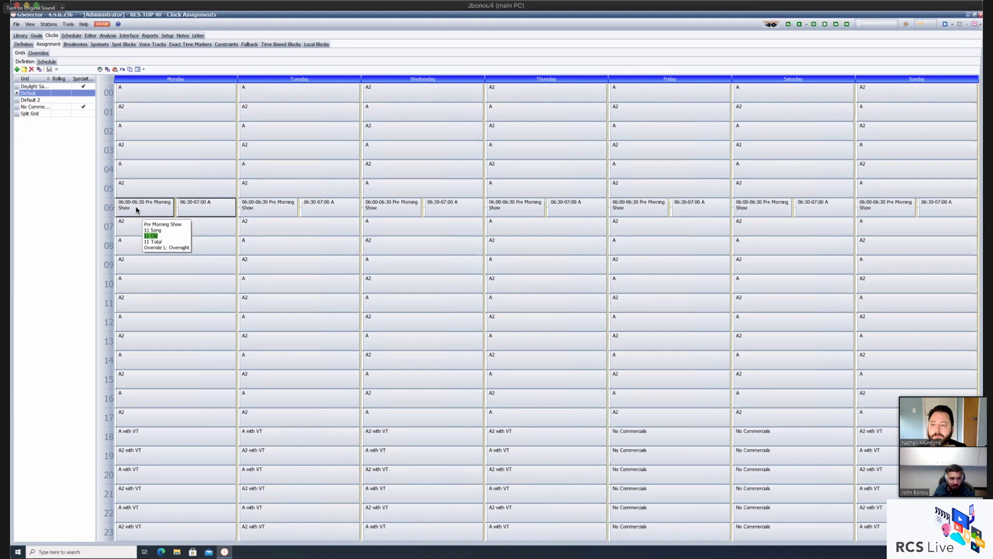
mouse_move(188, 211)
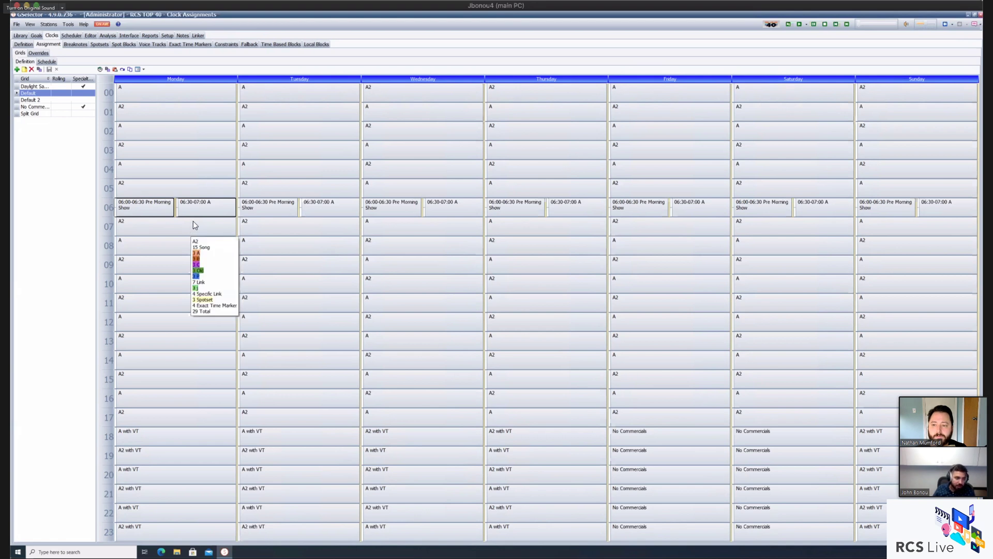
click(194, 222)
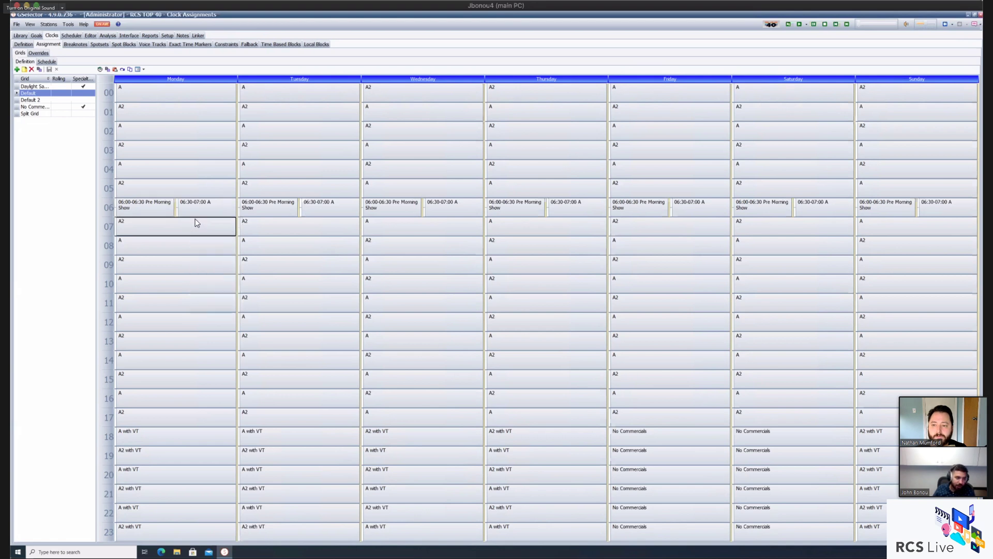
- In a 10-minute grid view, move the start of Monday's 07:00 A2 clock to about 07:20 and try to save with the gap unassigned
click(143, 70)
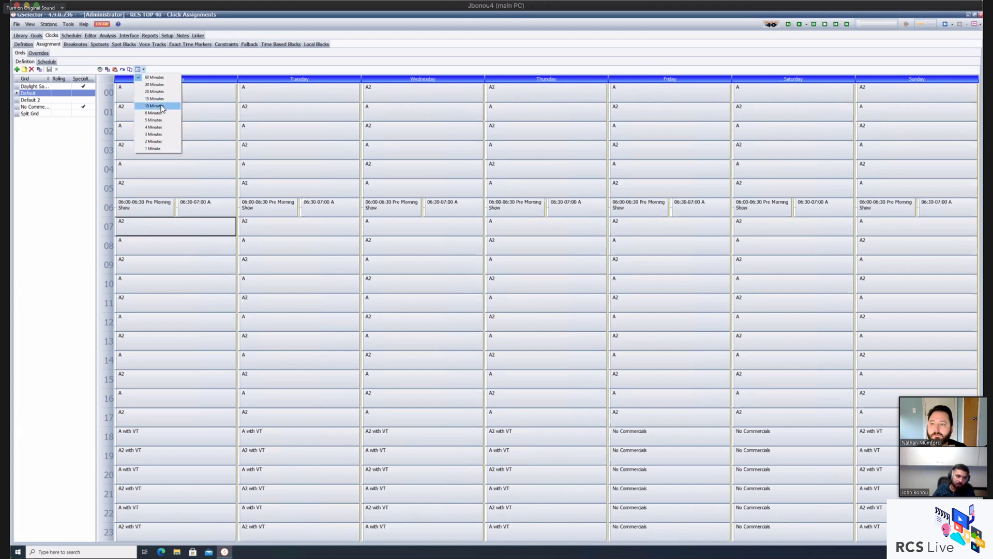
click(162, 107)
mouse_move(170, 207)
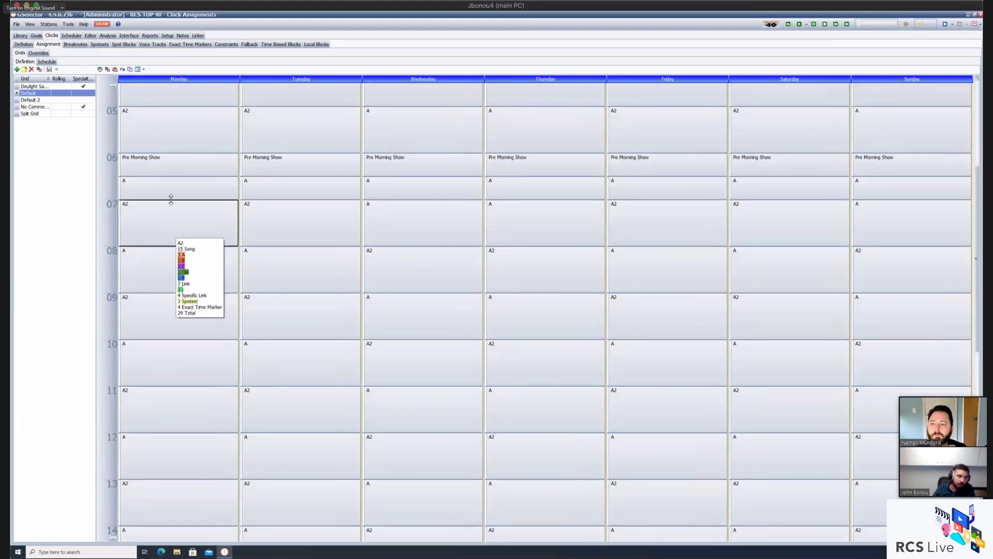
drag(170, 200, 150, 215)
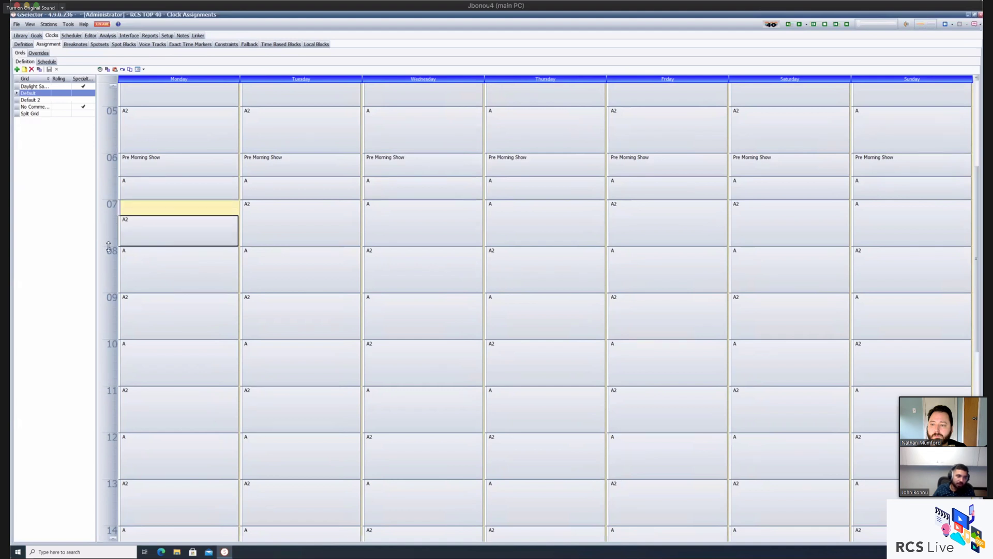
click(234, 202)
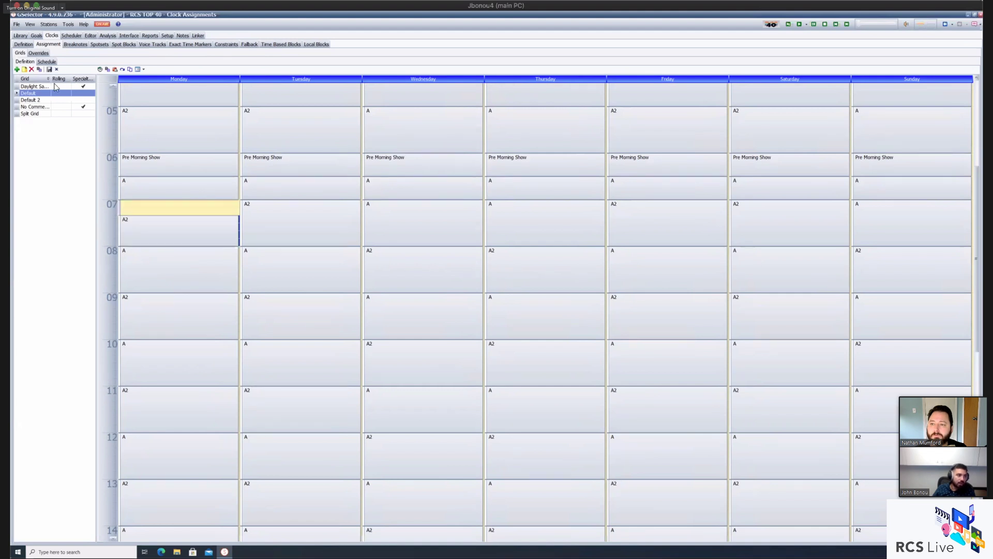
click(50, 69)
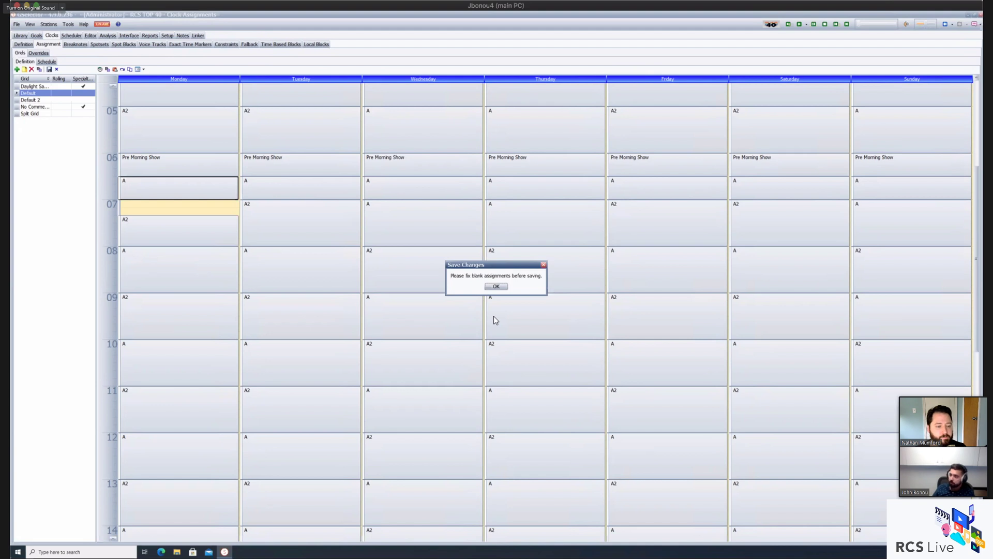
click(502, 287)
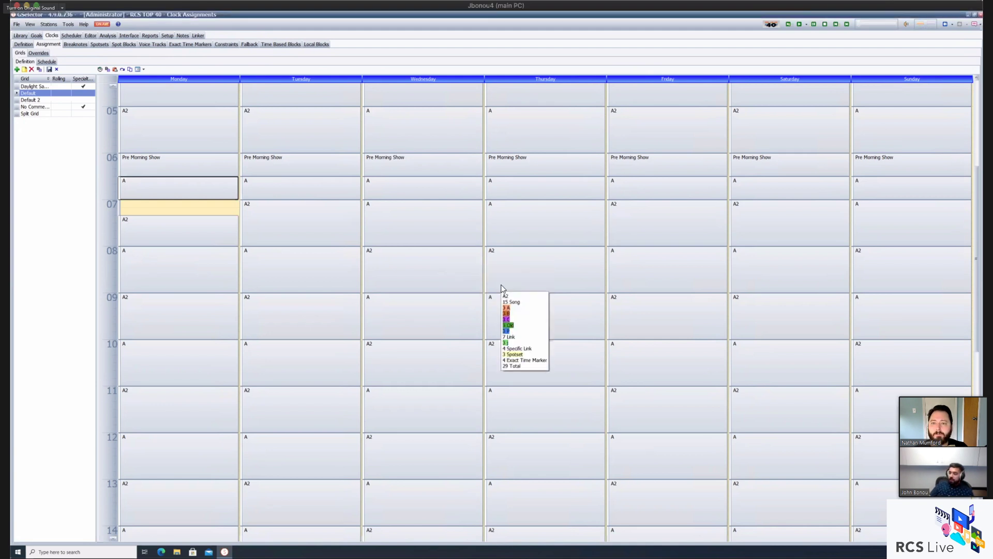
- Extend Monday's A2 clock back to a 07:00 start to close the blank gap, and save the grid
click(196, 225)
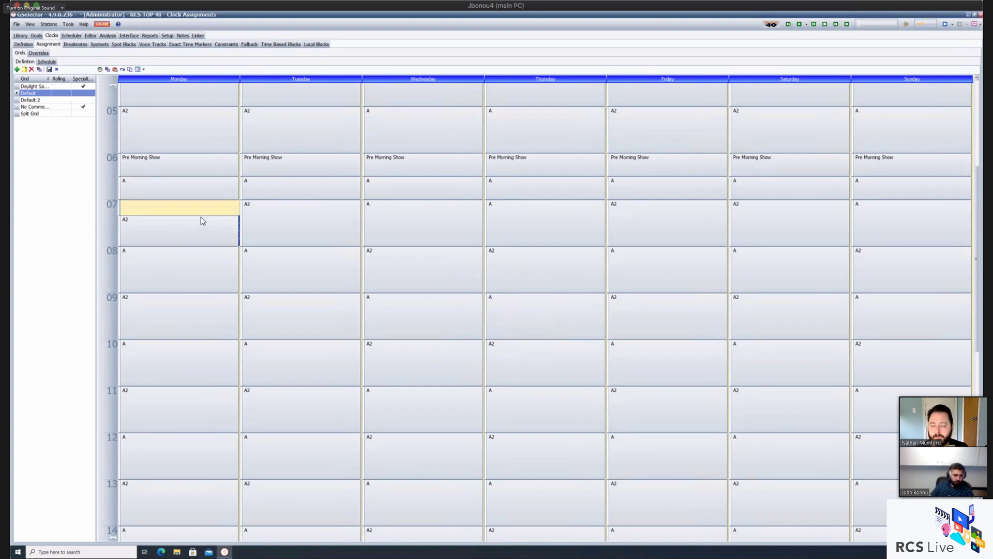
mouse_move(204, 220)
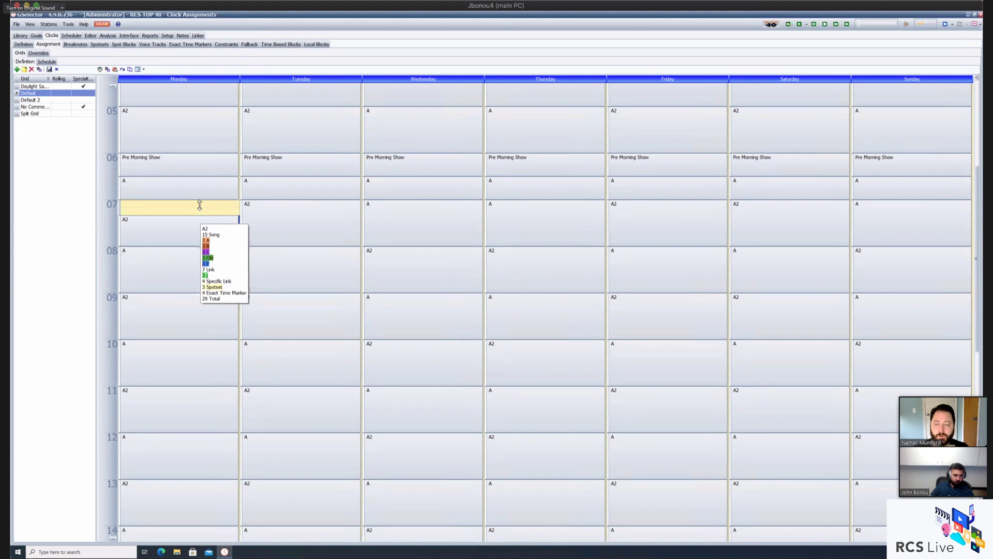
drag(202, 214, 198, 204)
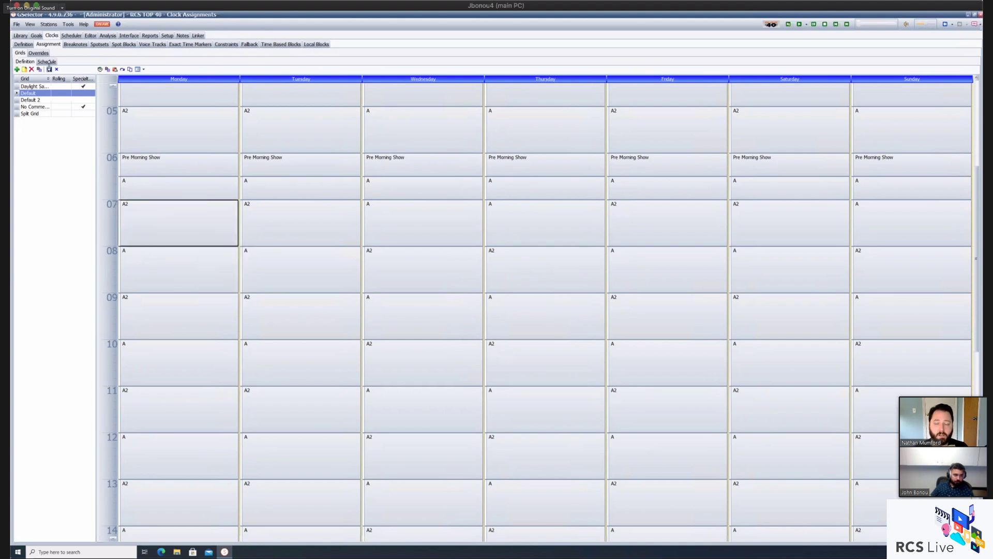
click(365, 109)
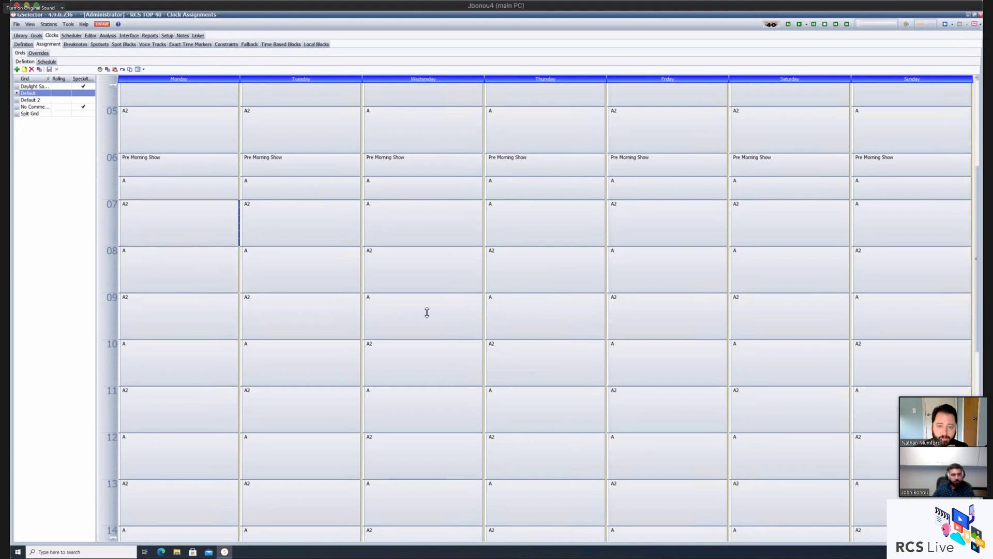
- Display the weekly clock assignment grid in 60-minute intervals
mouse_move(502, 434)
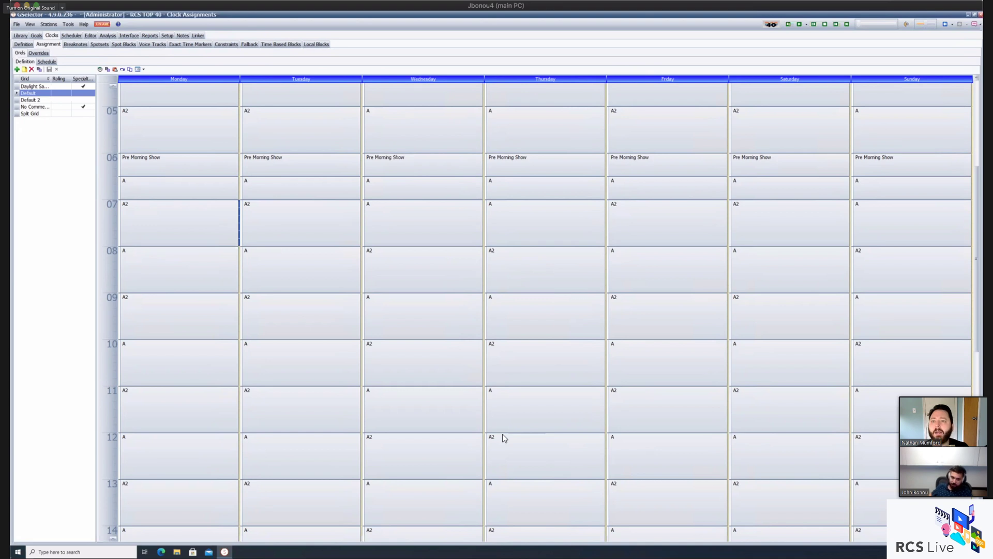
mouse_move(199, 493)
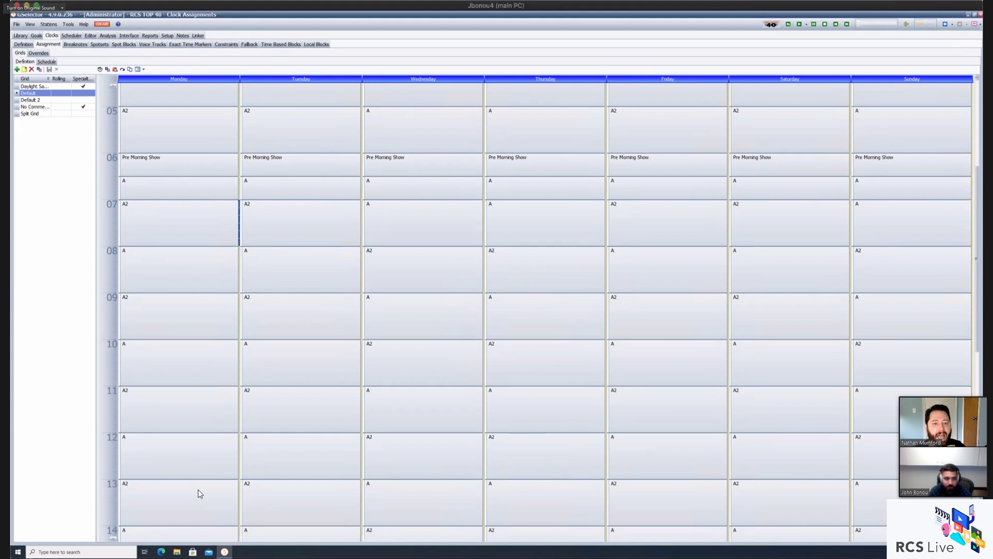
click(143, 69)
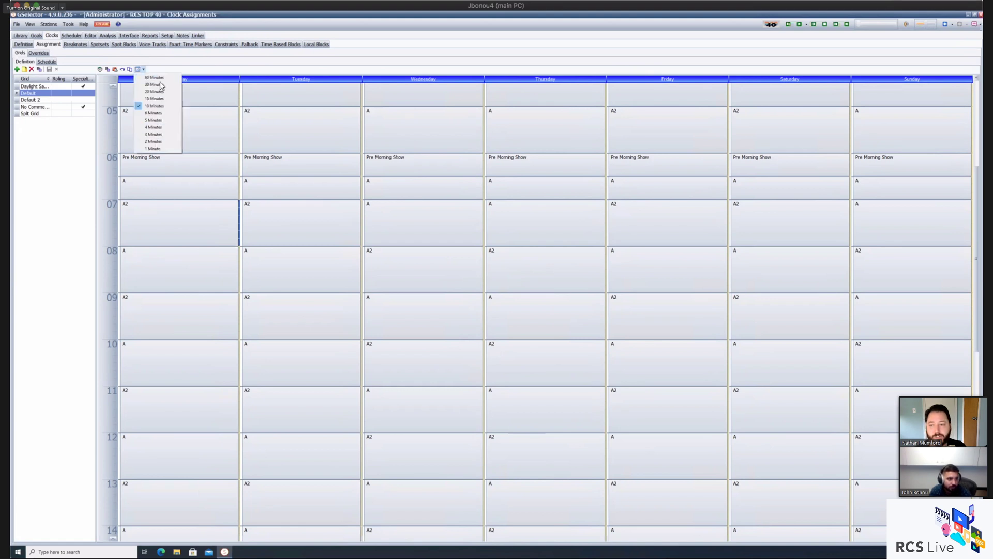
click(162, 78)
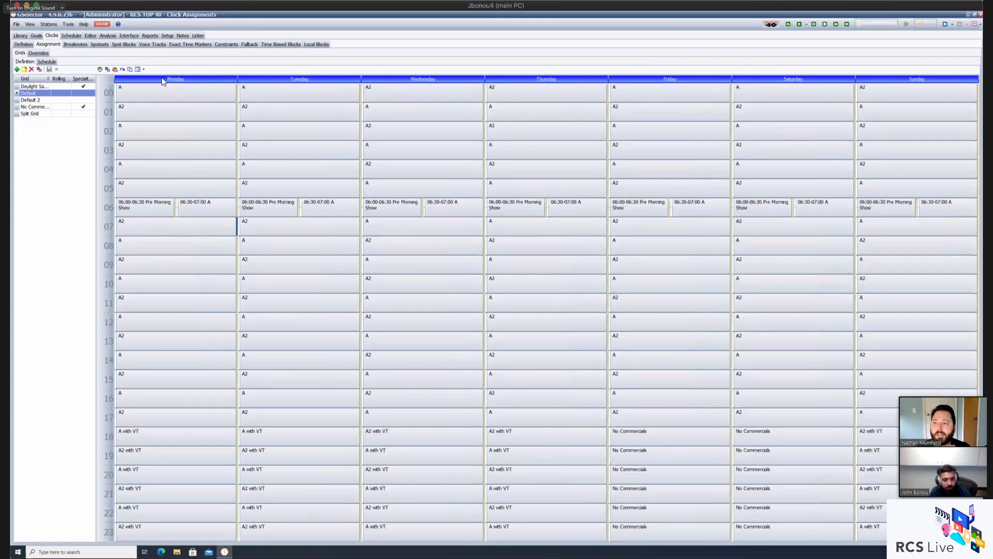